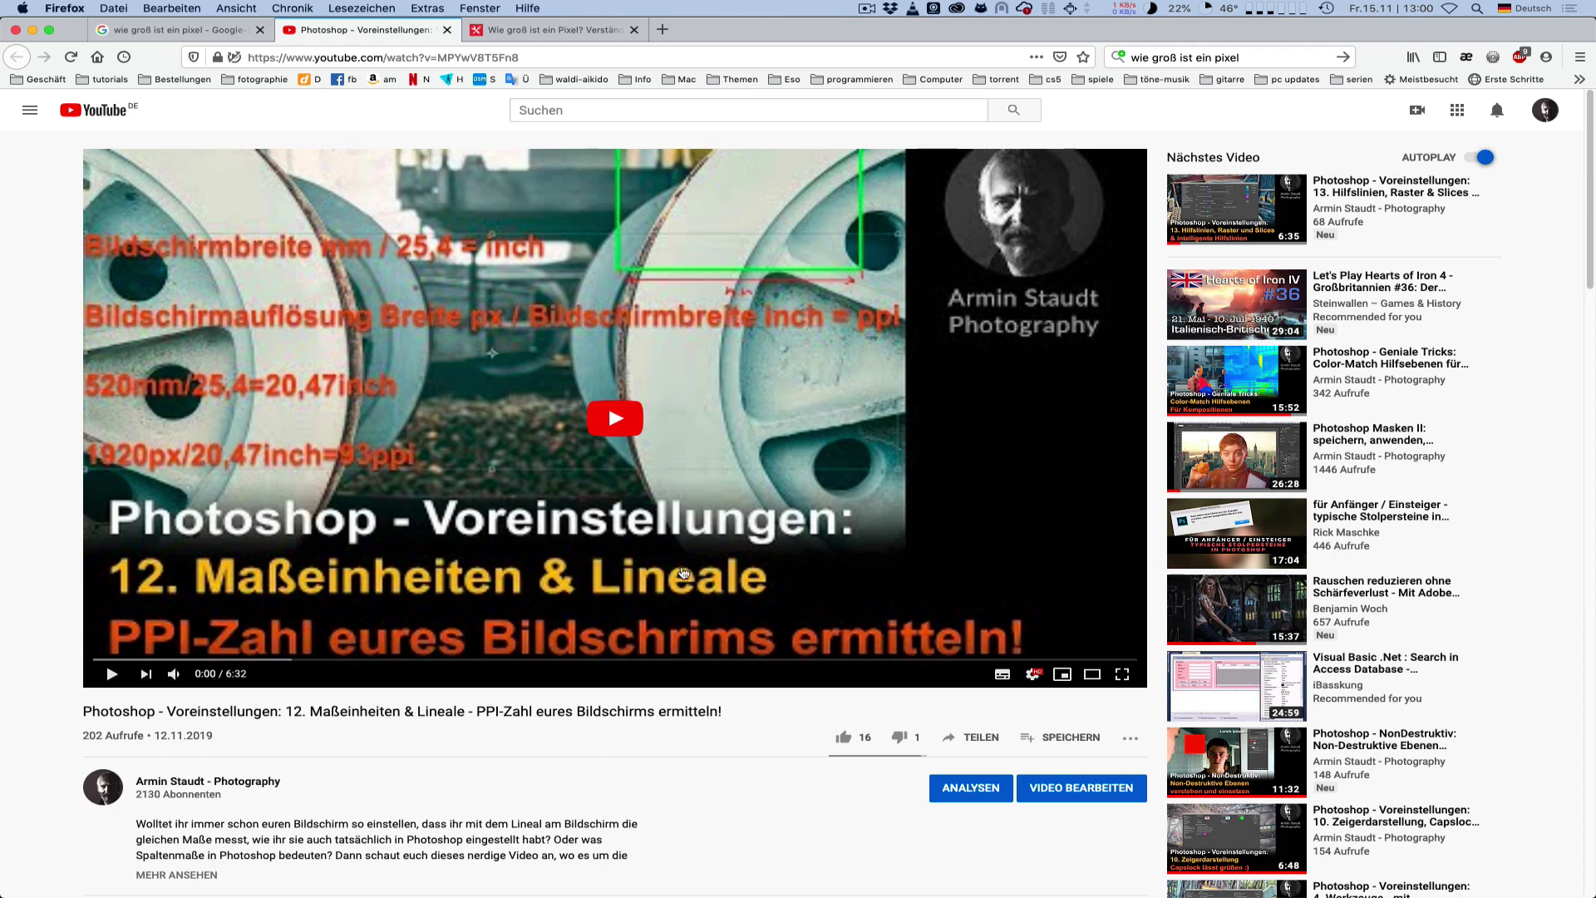
Scroll down through the YouTube tutorial's comments and back up
{"action": "scroll", "coordinate": [683, 573], "scroll_direction": "down", "scroll_amount": 3}
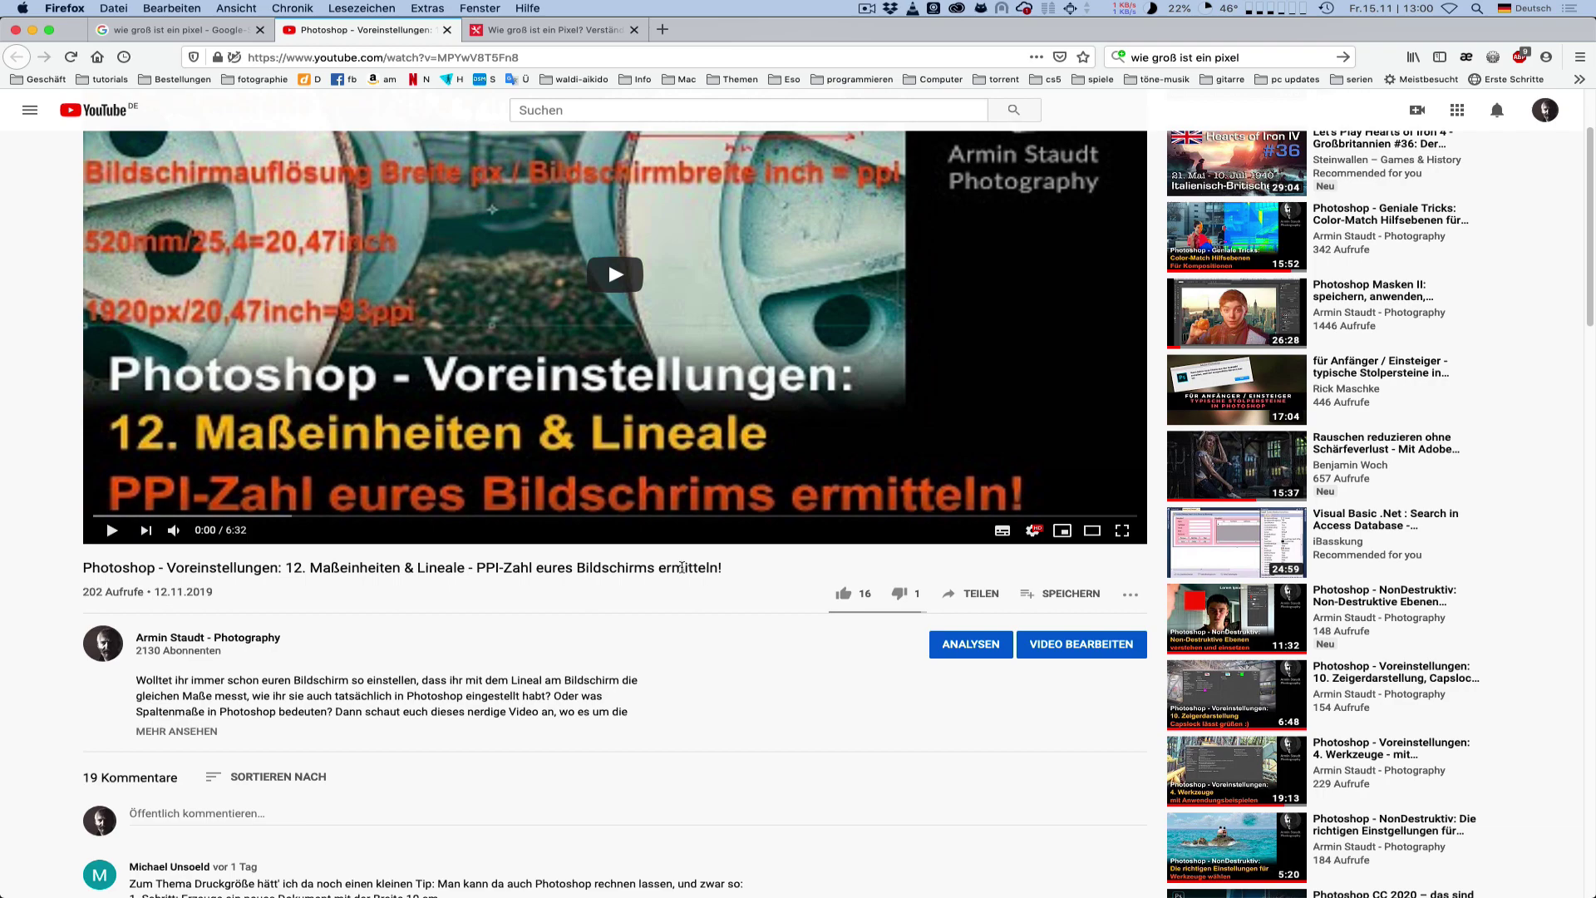
{"action": "scroll", "coordinate": [681, 567], "scroll_direction": "down", "scroll_amount": 1}
{"action": "scroll", "coordinate": [681, 569], "scroll_direction": "down", "scroll_amount": 5}
{"action": "scroll", "coordinate": [682, 570], "scroll_direction": "down", "scroll_amount": 5}
{"action": "scroll", "coordinate": [682, 571], "scroll_direction": "down", "scroll_amount": 5}
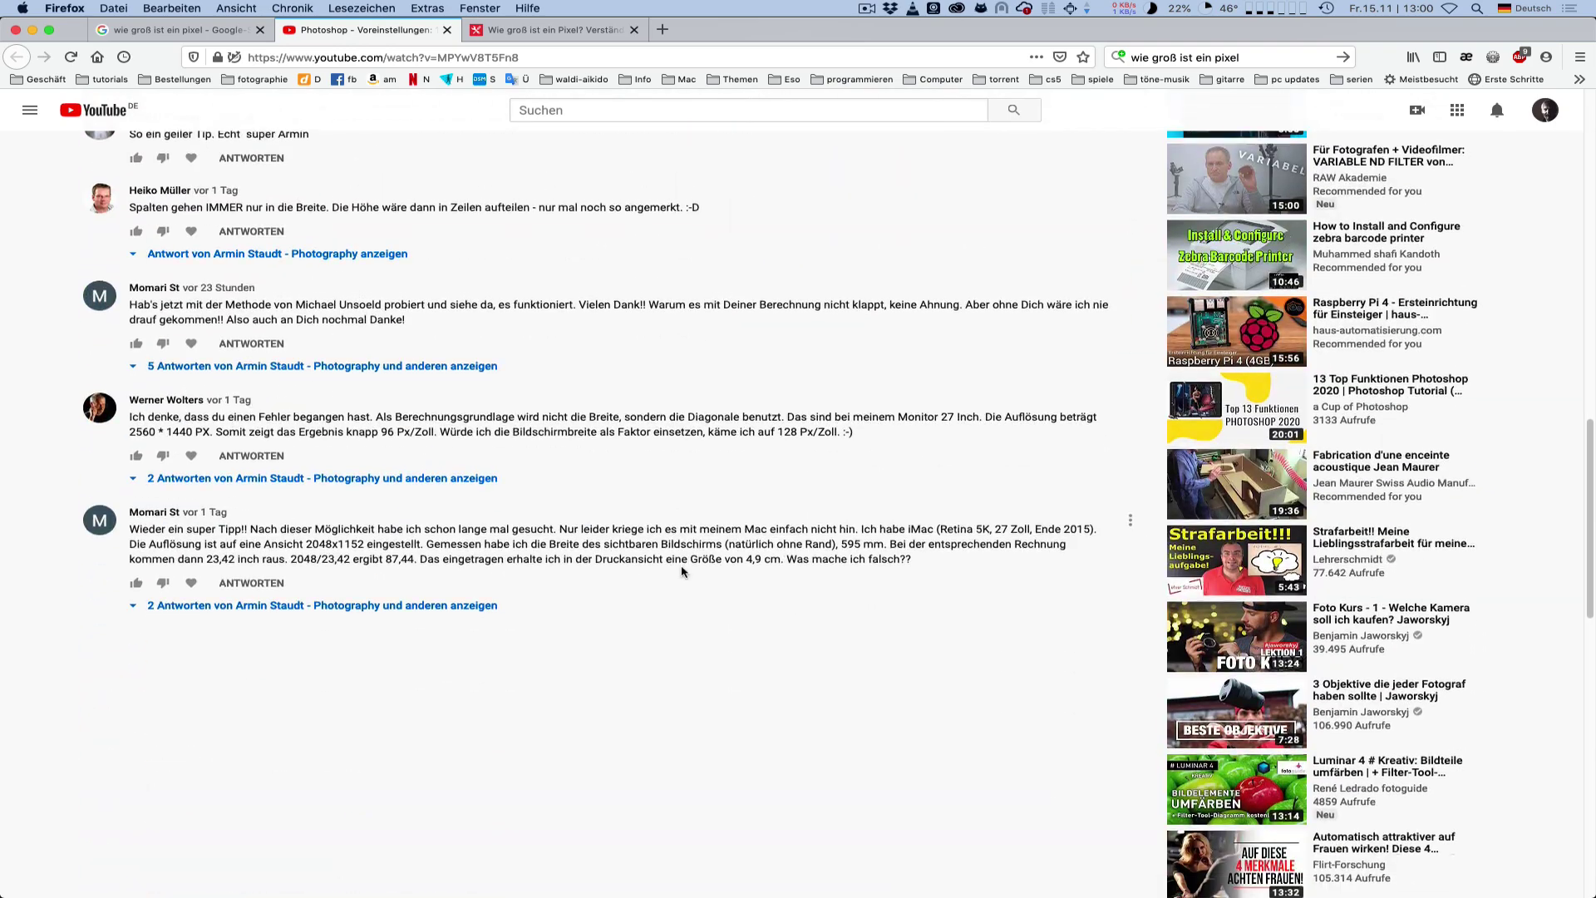
{"action": "scroll", "coordinate": [682, 571], "scroll_direction": "down", "scroll_amount": 1}
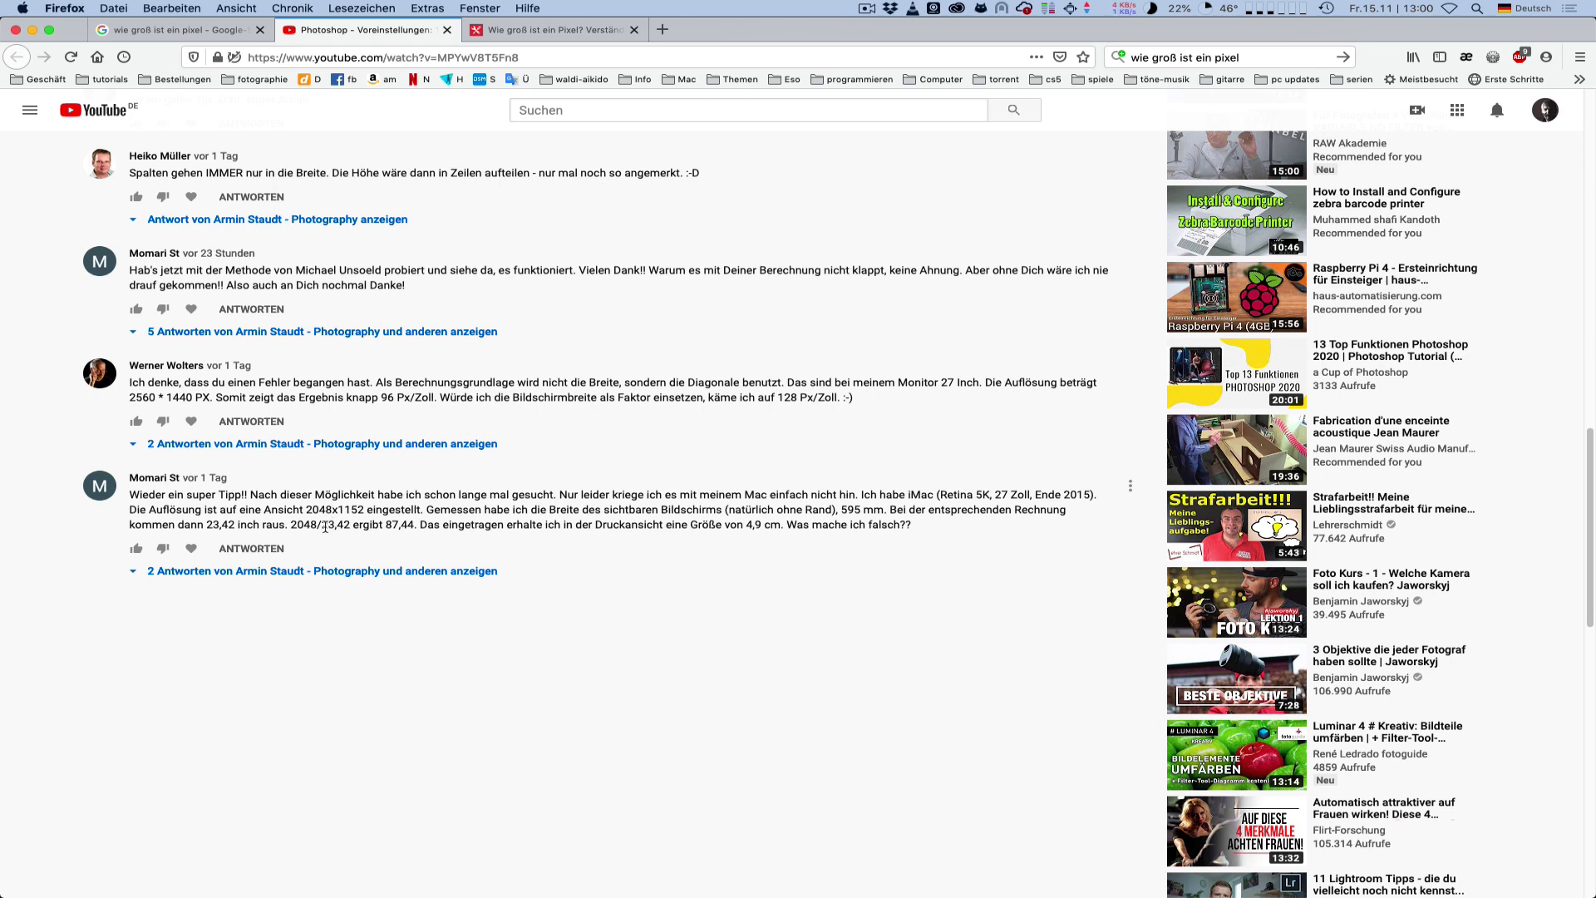
{"action": "scroll", "coordinate": [325, 526], "scroll_direction": "up", "scroll_amount": 2}
{"action": "scroll", "coordinate": [325, 526], "scroll_direction": "up", "scroll_amount": 5}
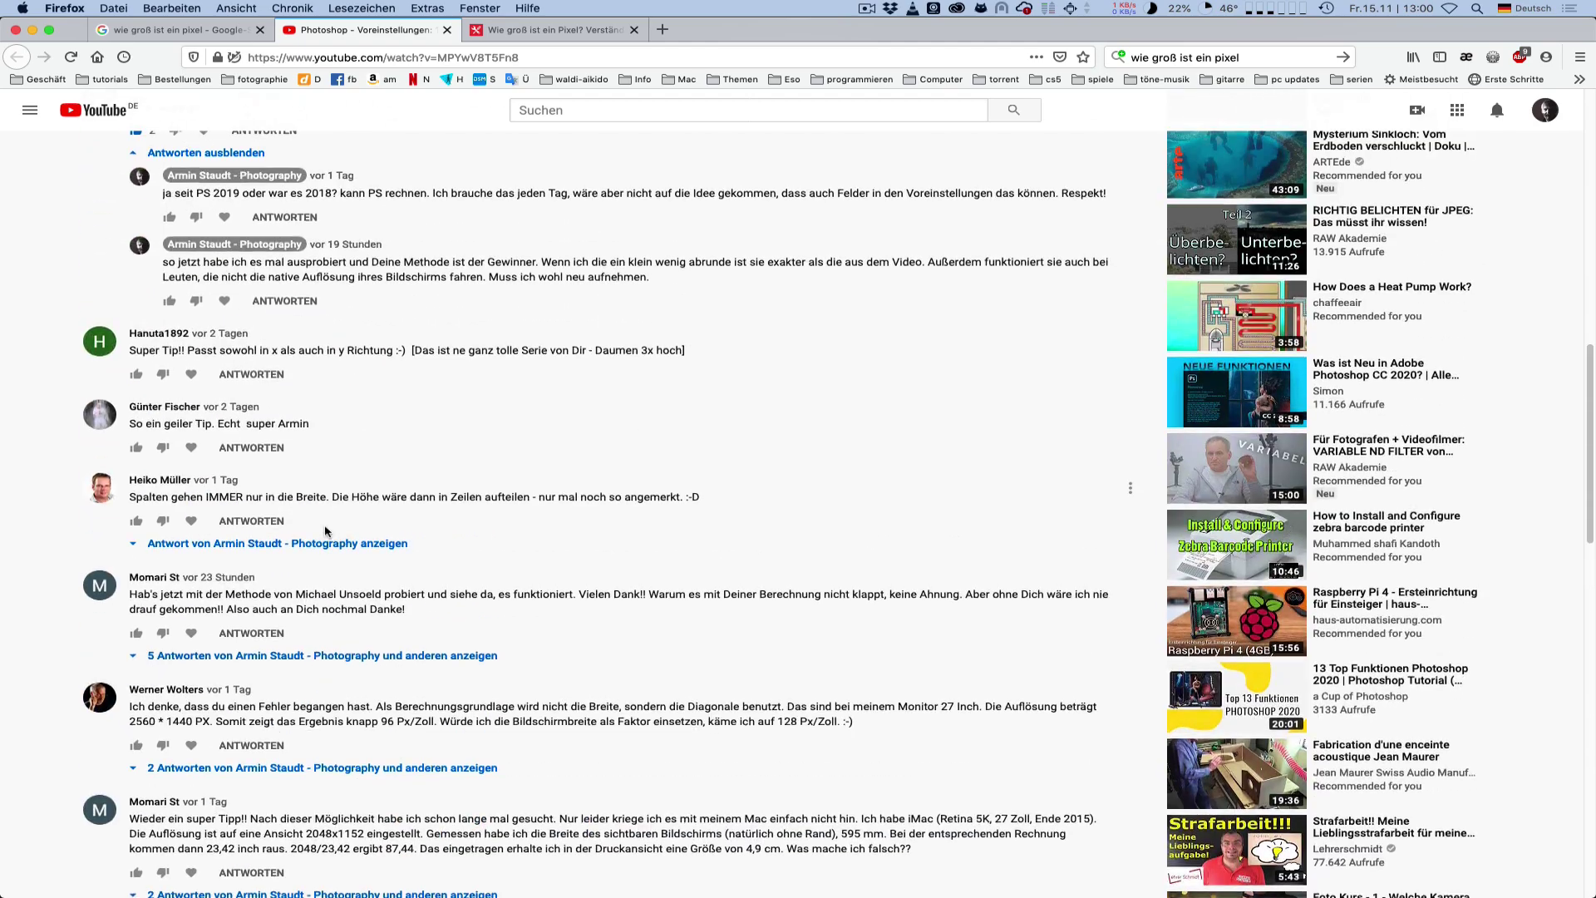
{"action": "scroll", "coordinate": [328, 527], "scroll_direction": "up", "scroll_amount": 5}
{"action": "scroll", "coordinate": [333, 528], "scroll_direction": "up", "scroll_amount": 5}
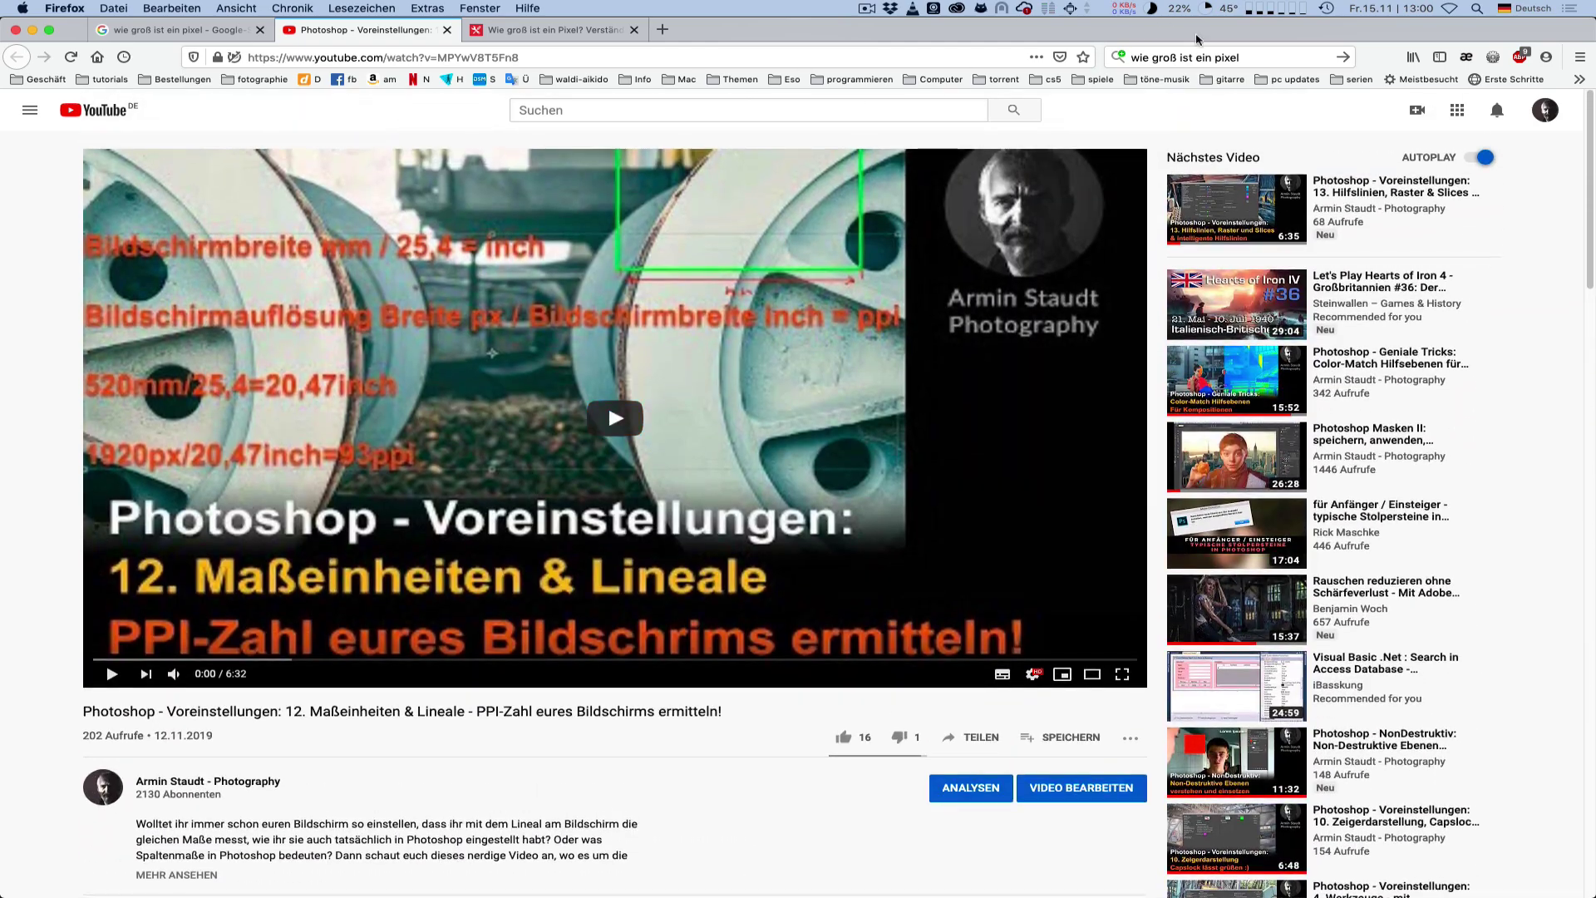
Revisit the Google results about pixel size, then return to the tutorial video page
{"action": "left_click", "coordinate": [1130, 60]}
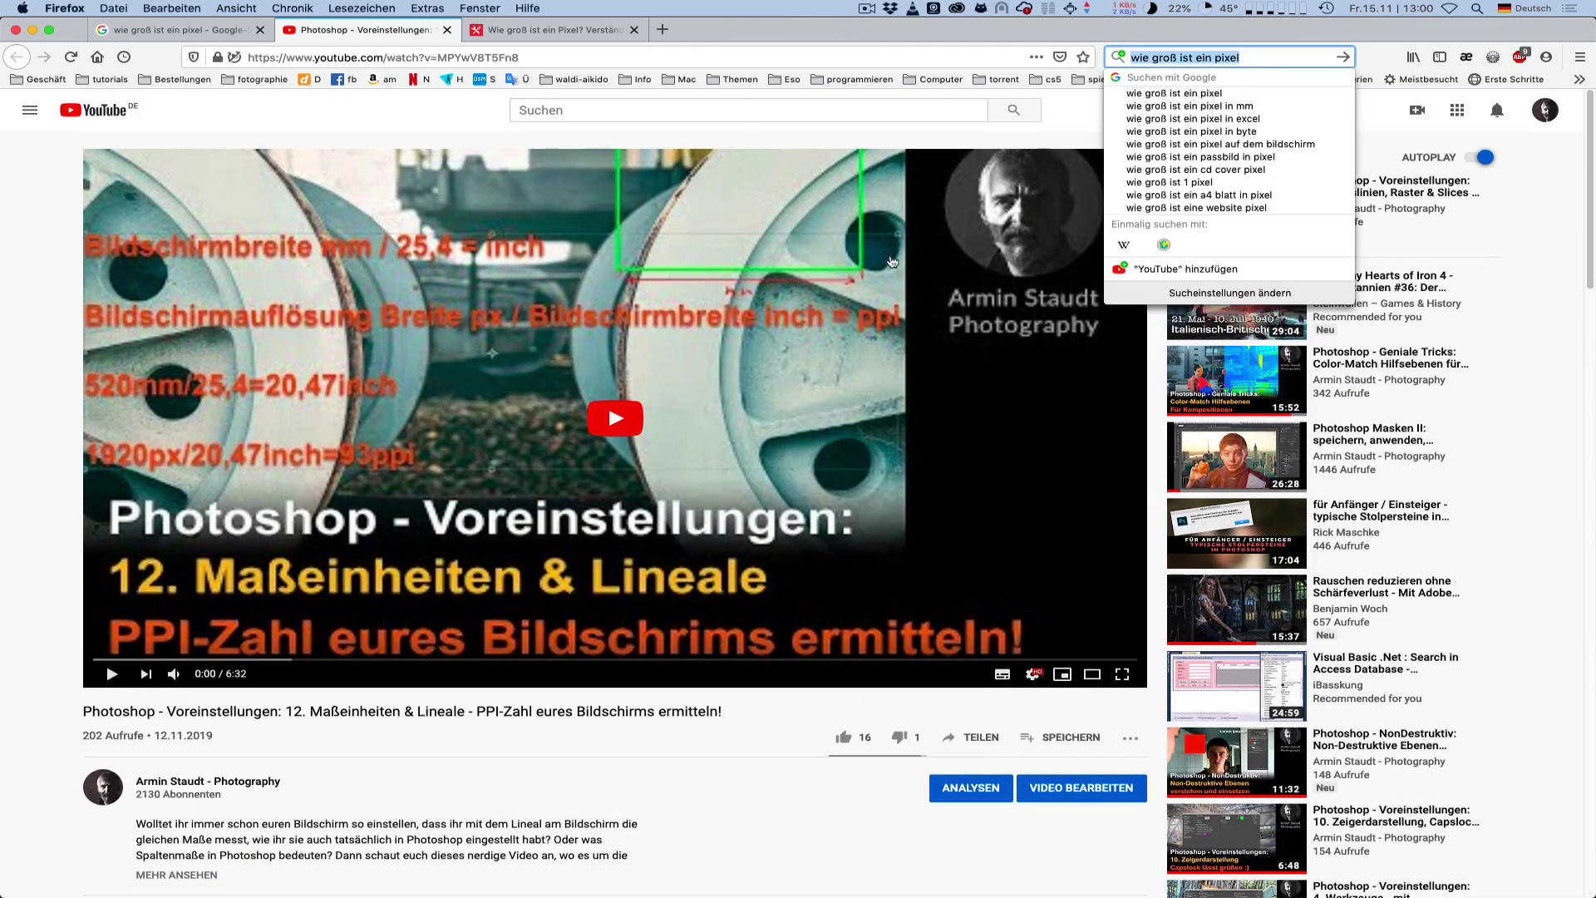
{"action": "left_click", "coordinate": [163, 31]}
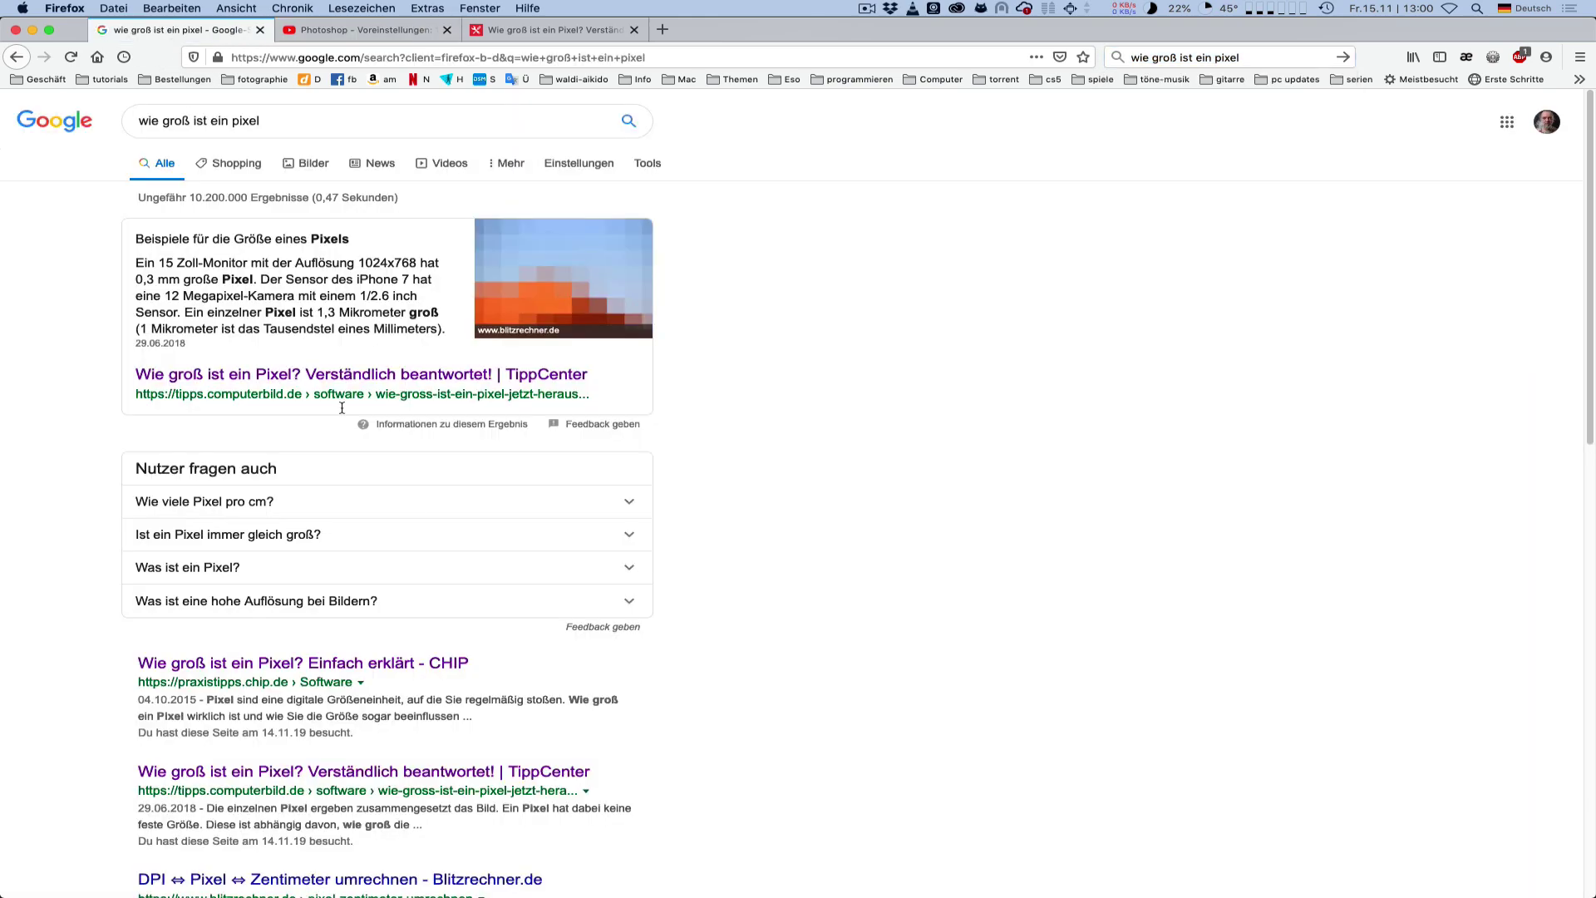
{"action": "scroll", "coordinate": [305, 605], "scroll_direction": "down", "scroll_amount": 5}
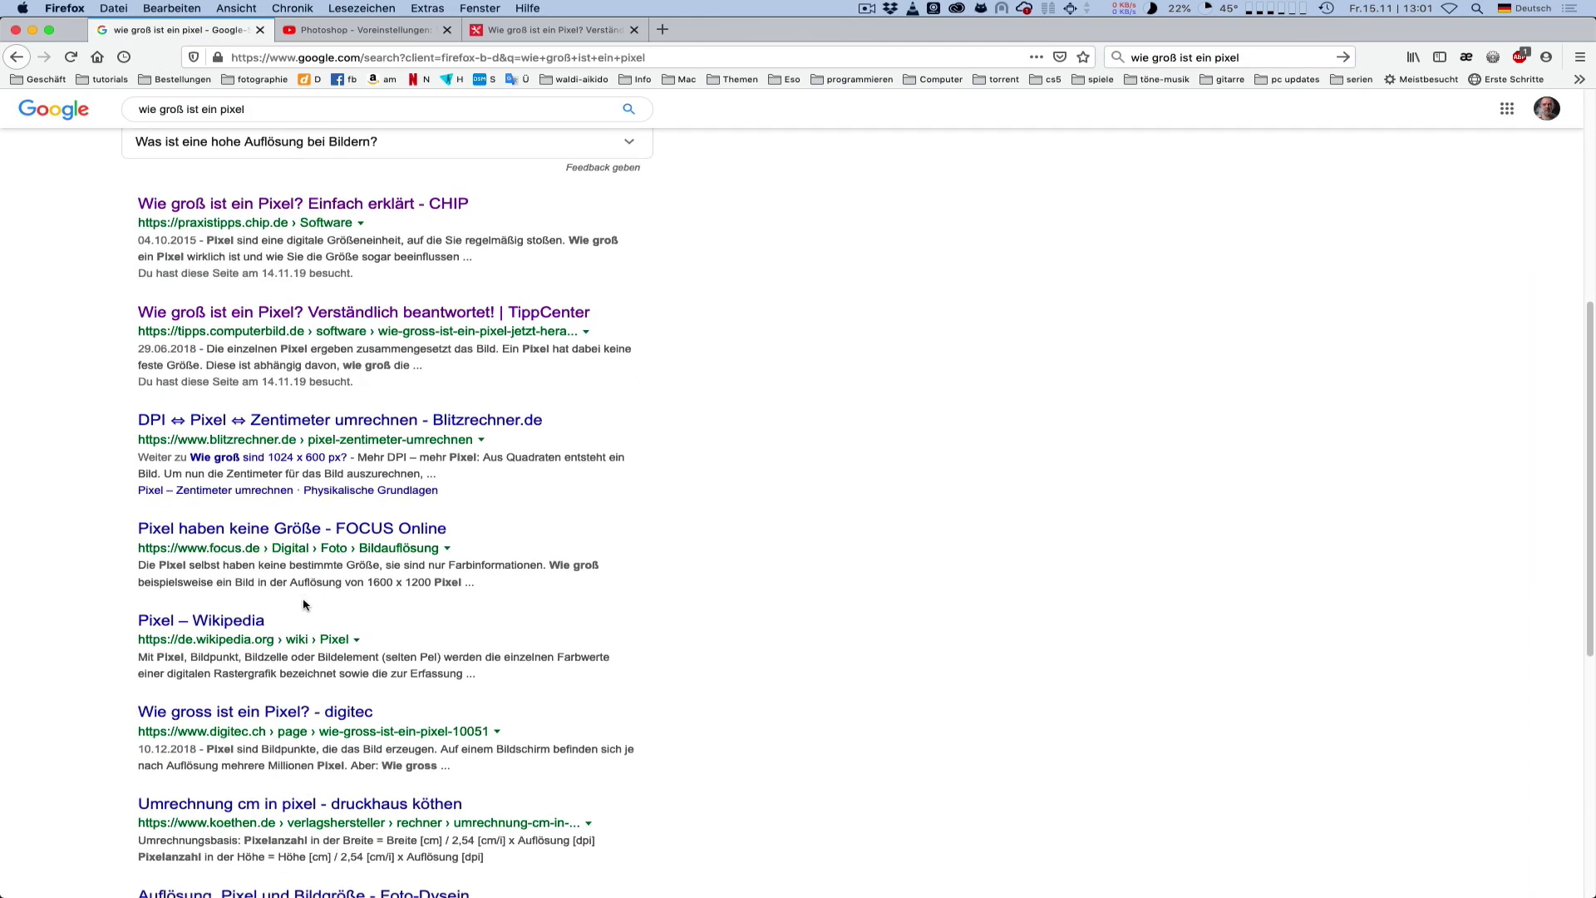
{"action": "scroll", "coordinate": [305, 605], "scroll_direction": "down", "scroll_amount": 5}
{"action": "scroll", "coordinate": [305, 605], "scroll_direction": "down", "scroll_amount": 3}
{"action": "scroll", "coordinate": [305, 605], "scroll_direction": "up", "scroll_amount": 15}
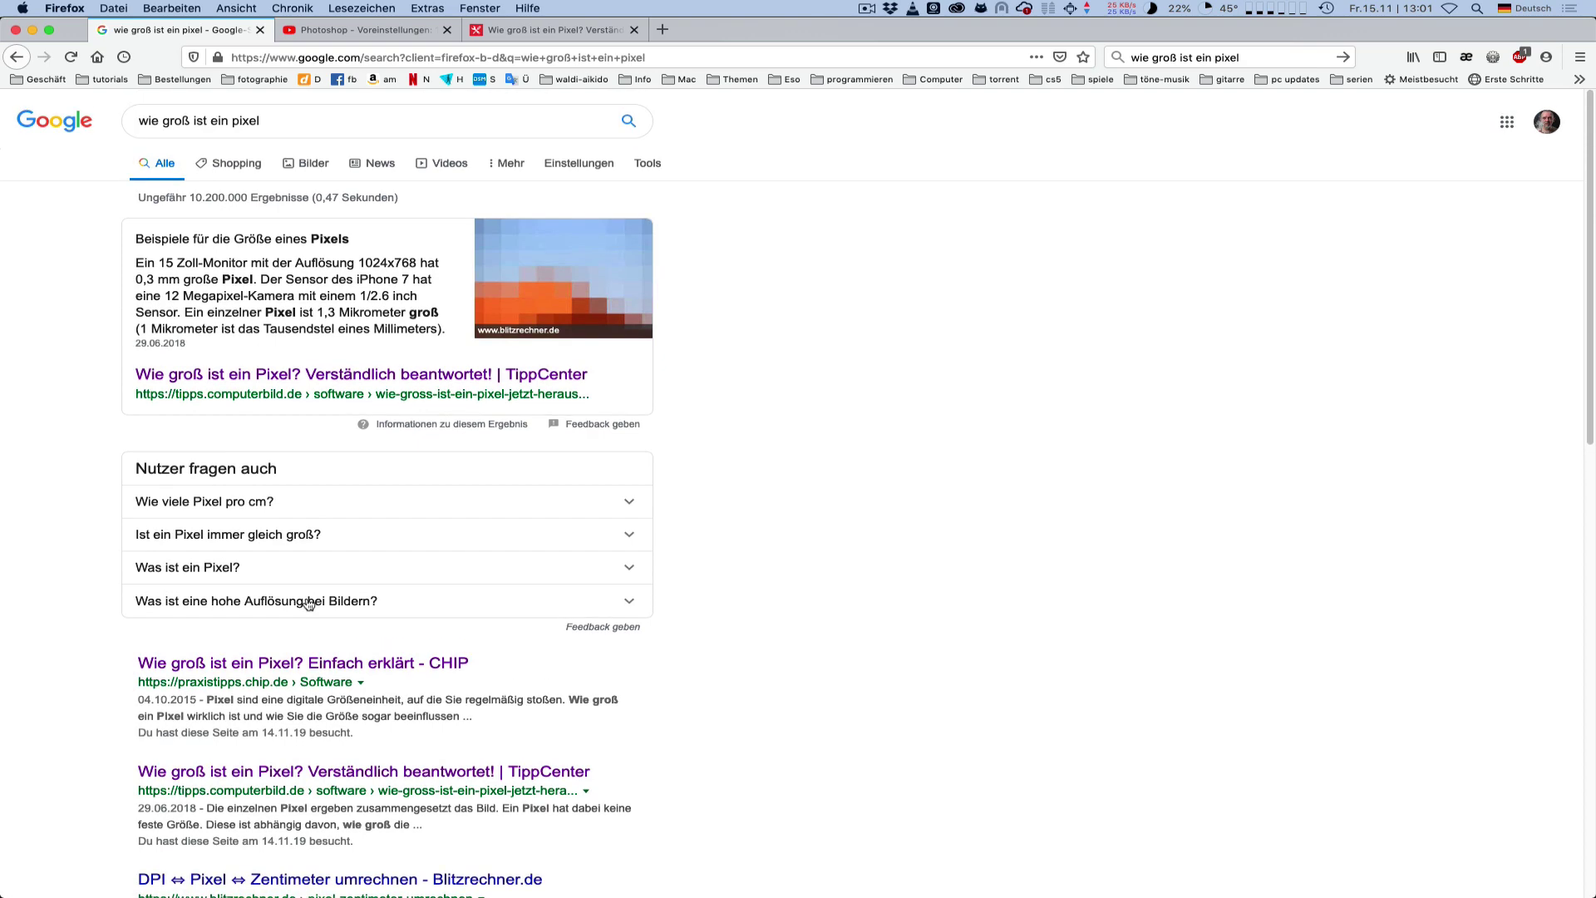
{"action": "left_click", "coordinate": [365, 30]}
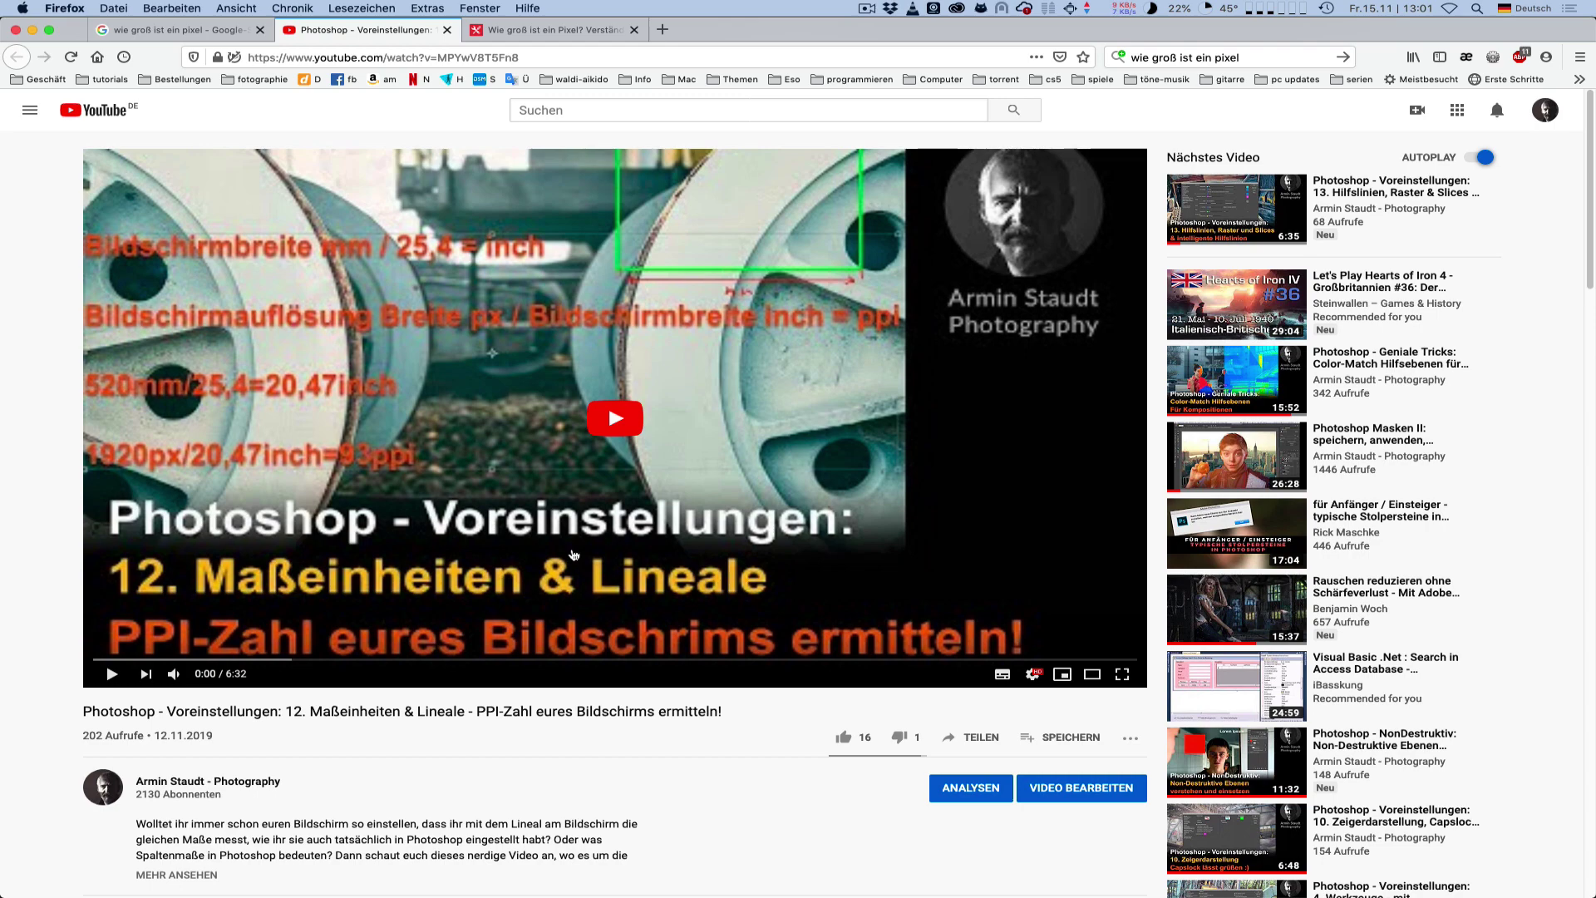
Hide the replies under the print-size tip comment and switch to Photoshop
{"action": "scroll", "coordinate": [458, 422], "scroll_direction": "down", "scroll_amount": 5}
{"action": "scroll", "coordinate": [458, 422], "scroll_direction": "down", "scroll_amount": 3}
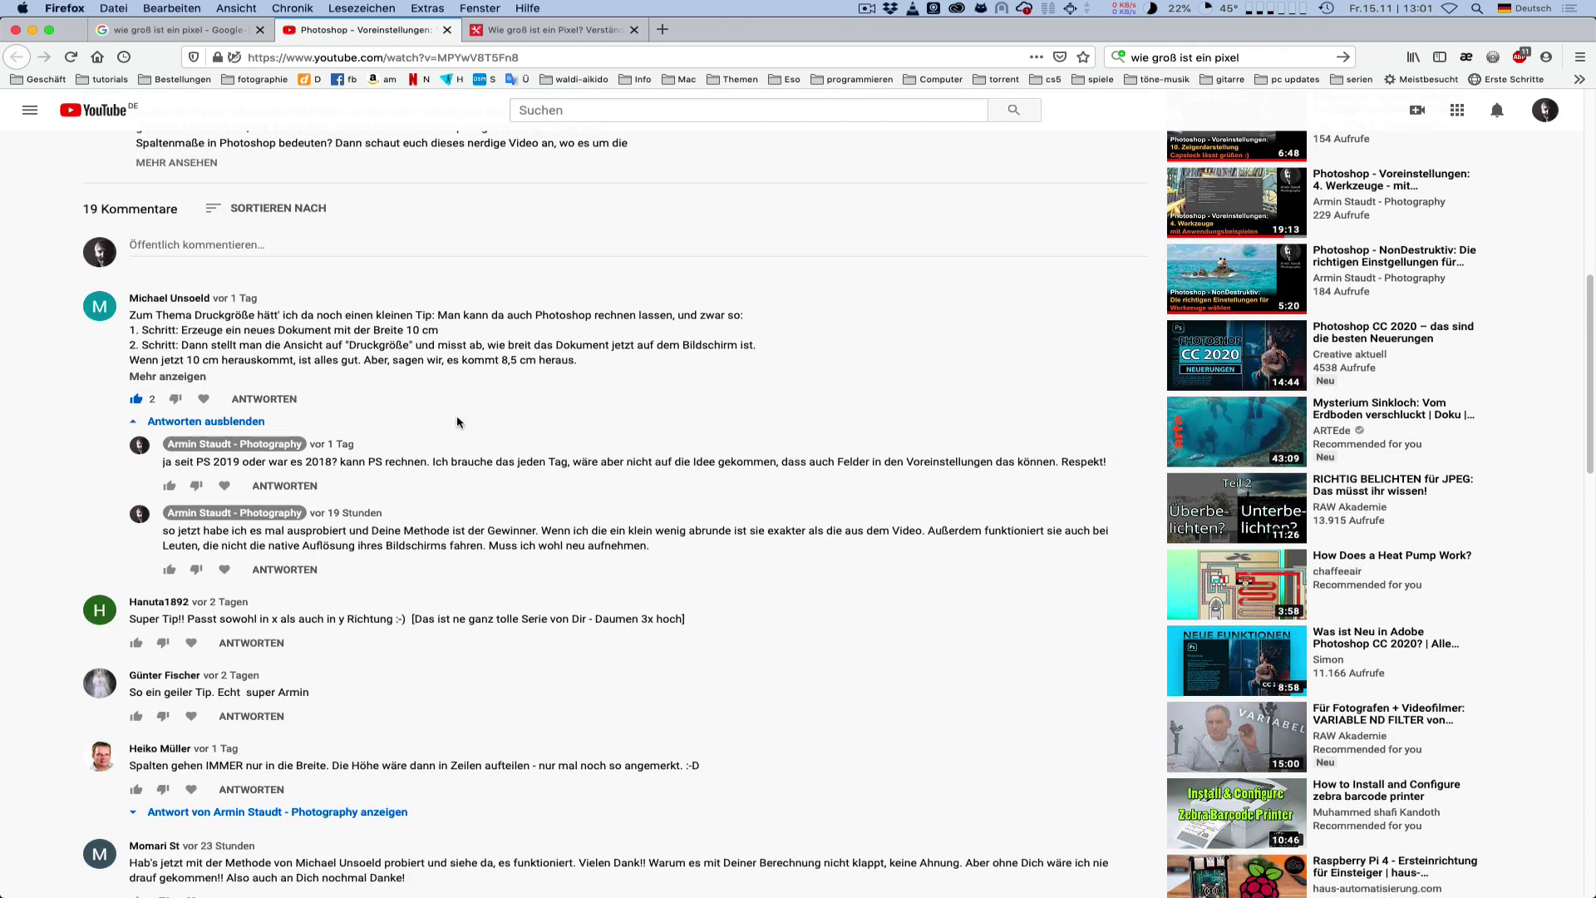
{"action": "mouse_move", "coordinate": [476, 331]}
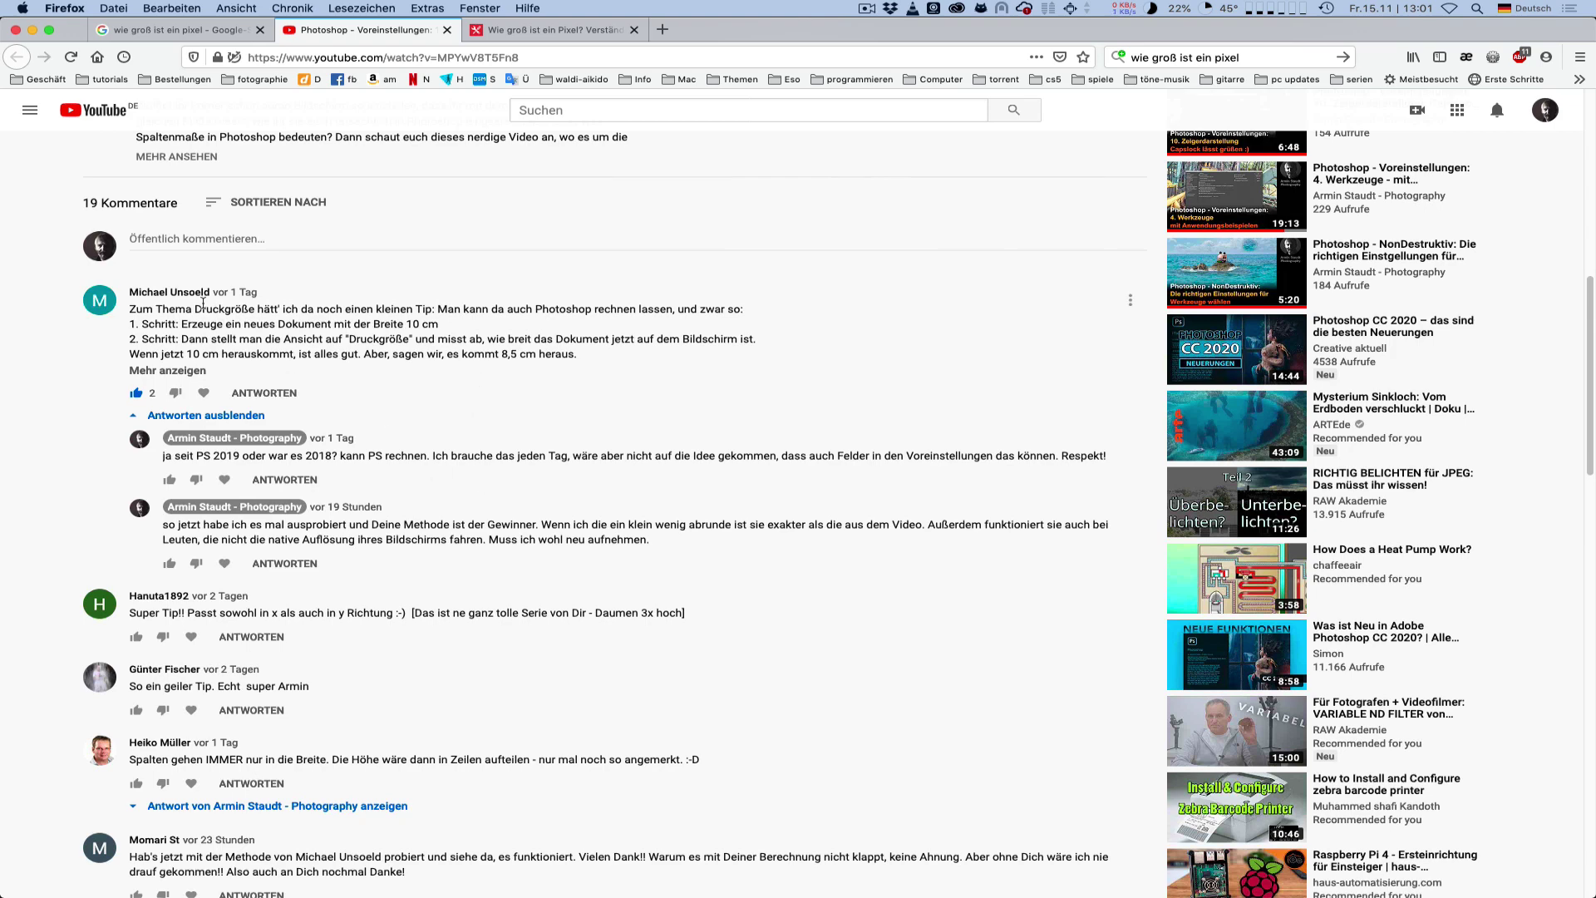
{"action": "left_click", "coordinate": [218, 415]}
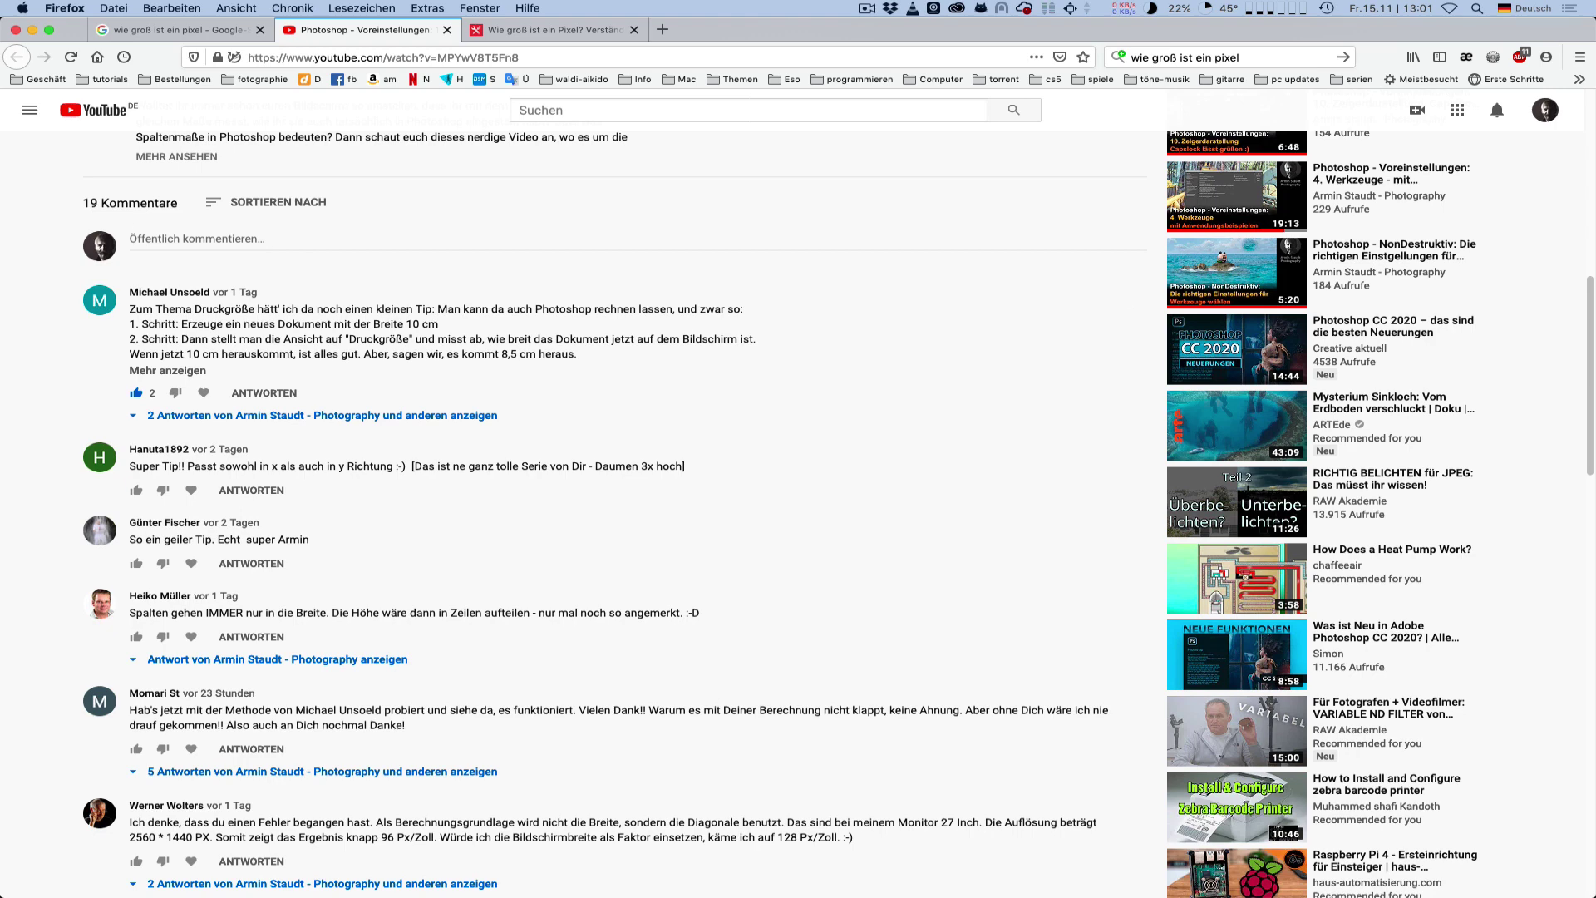
{"action": "key", "text": "super+Tab"}
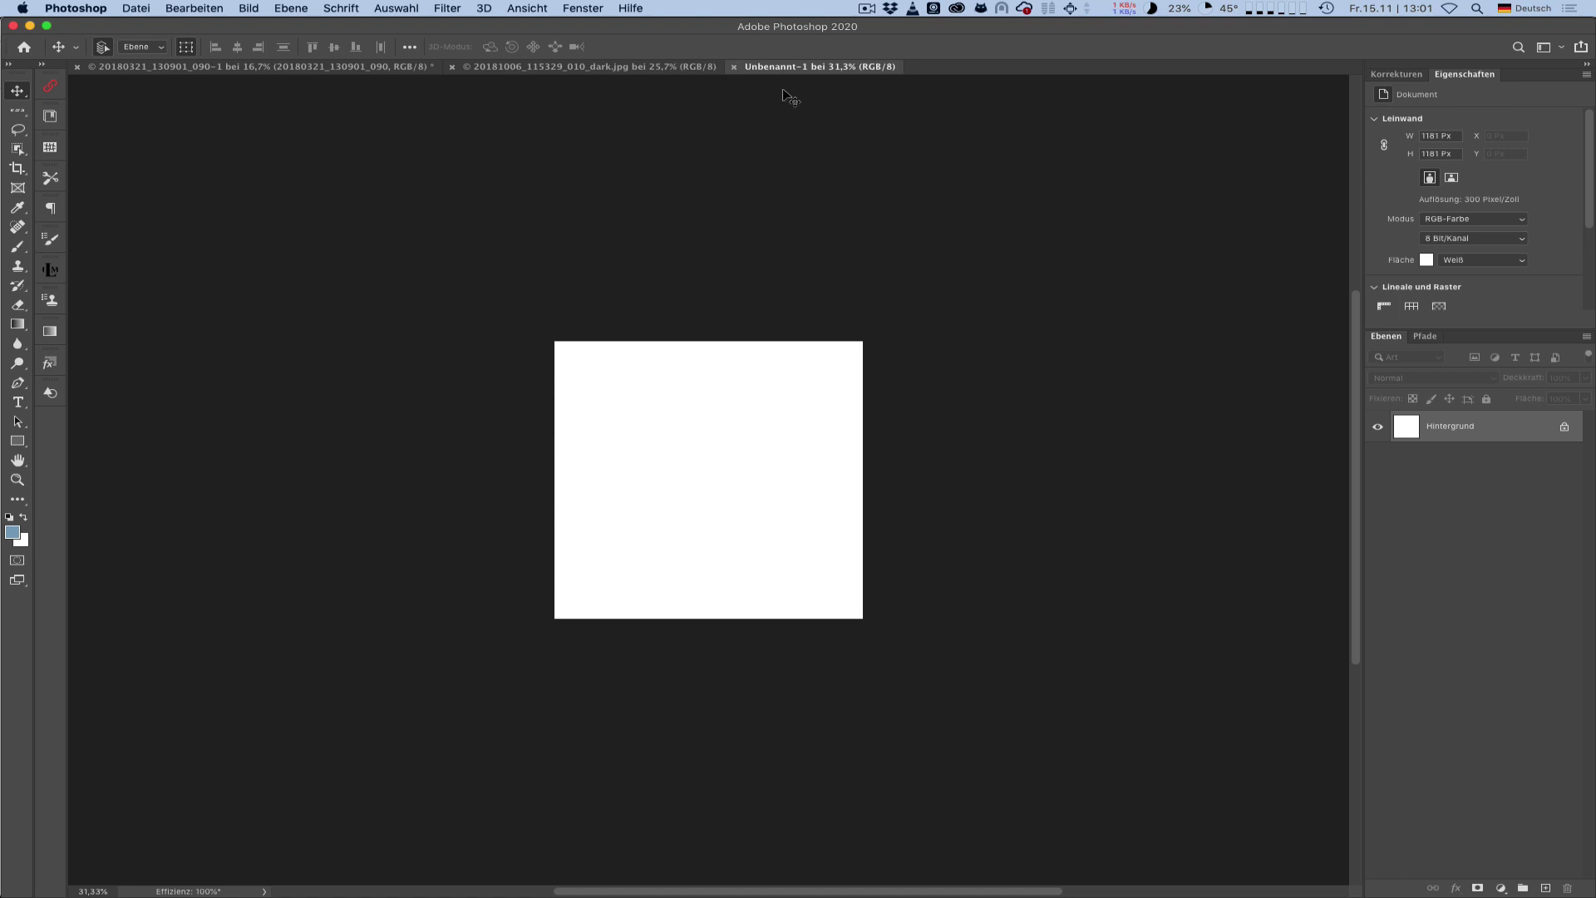
Close Unbenannt-1 and create a new white 10 × 10 cm document at 300 ppi
{"action": "left_click", "coordinate": [734, 67]}
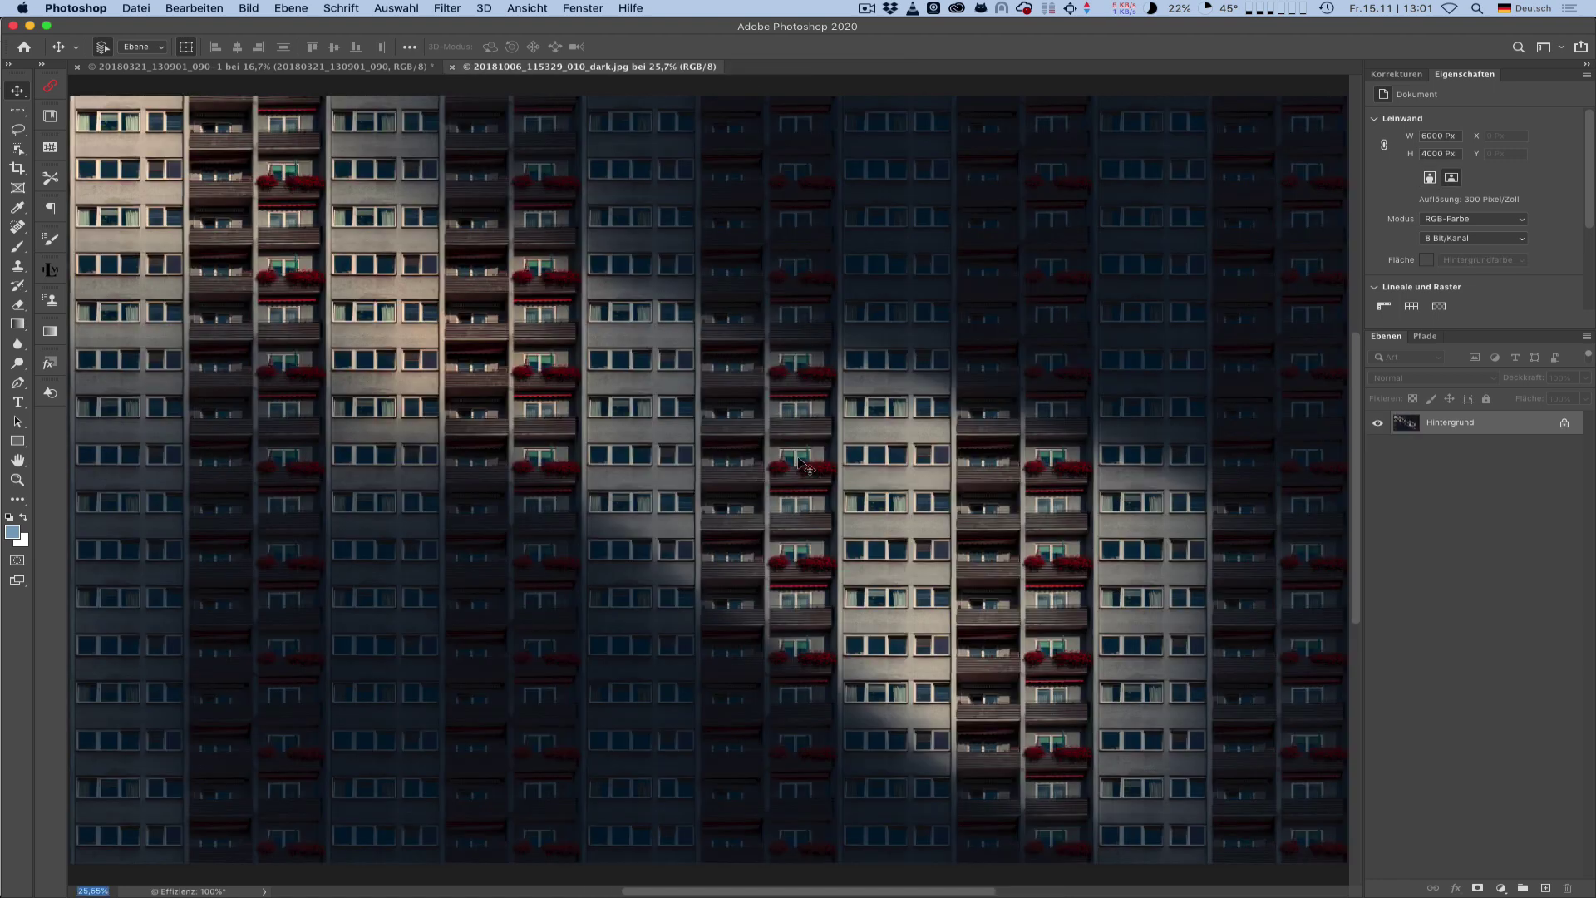
{"action": "key", "text": "super+n"}
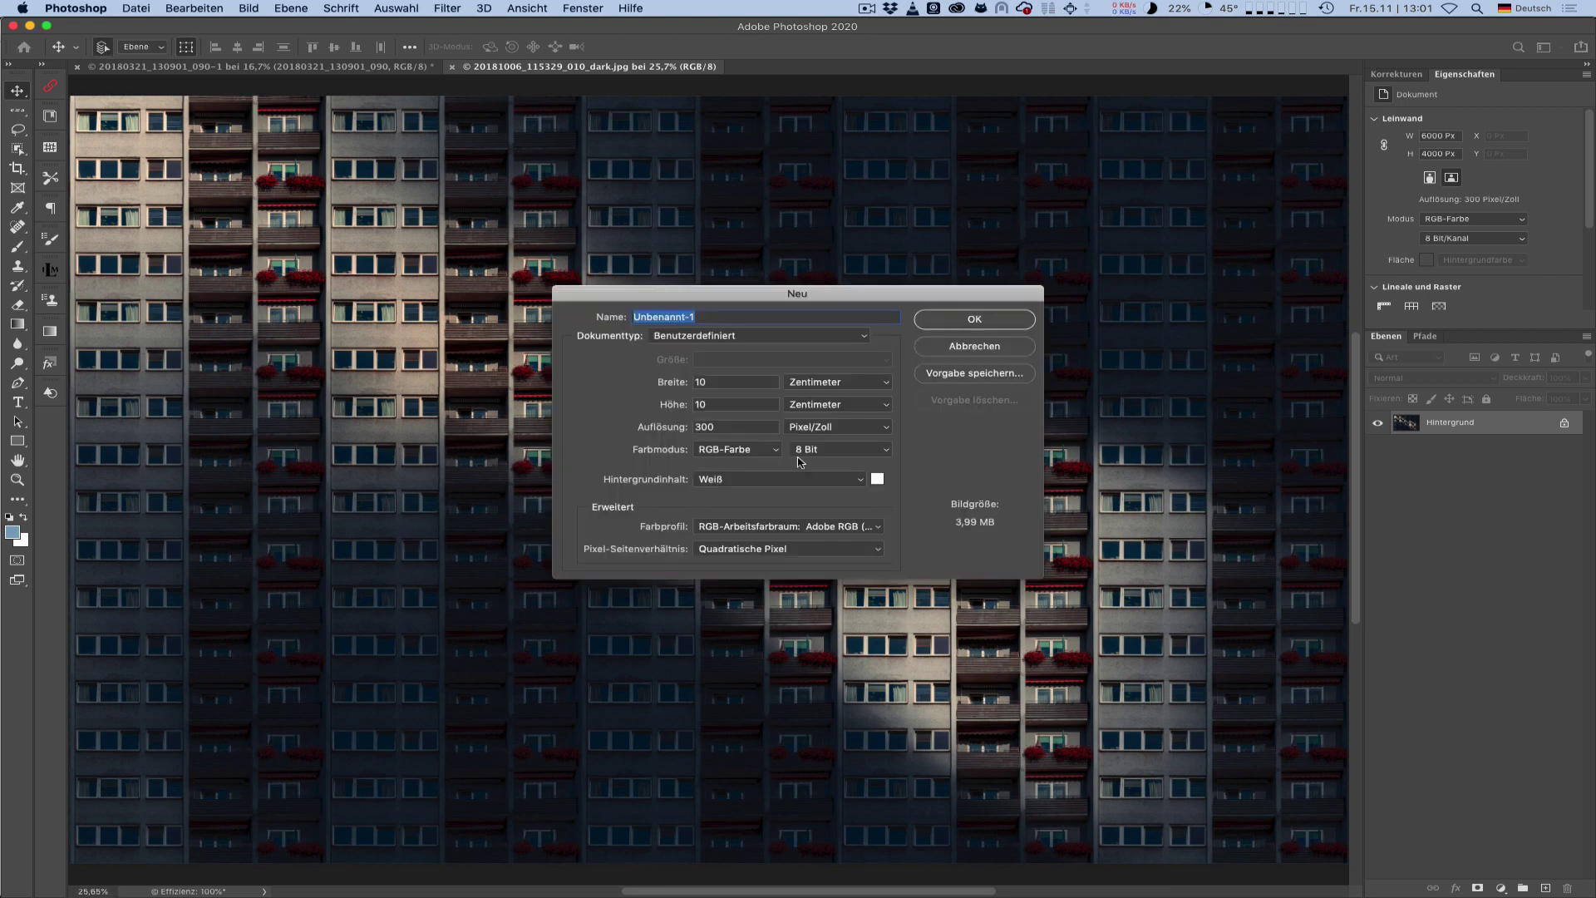
{"action": "double_click", "coordinate": [738, 426]}
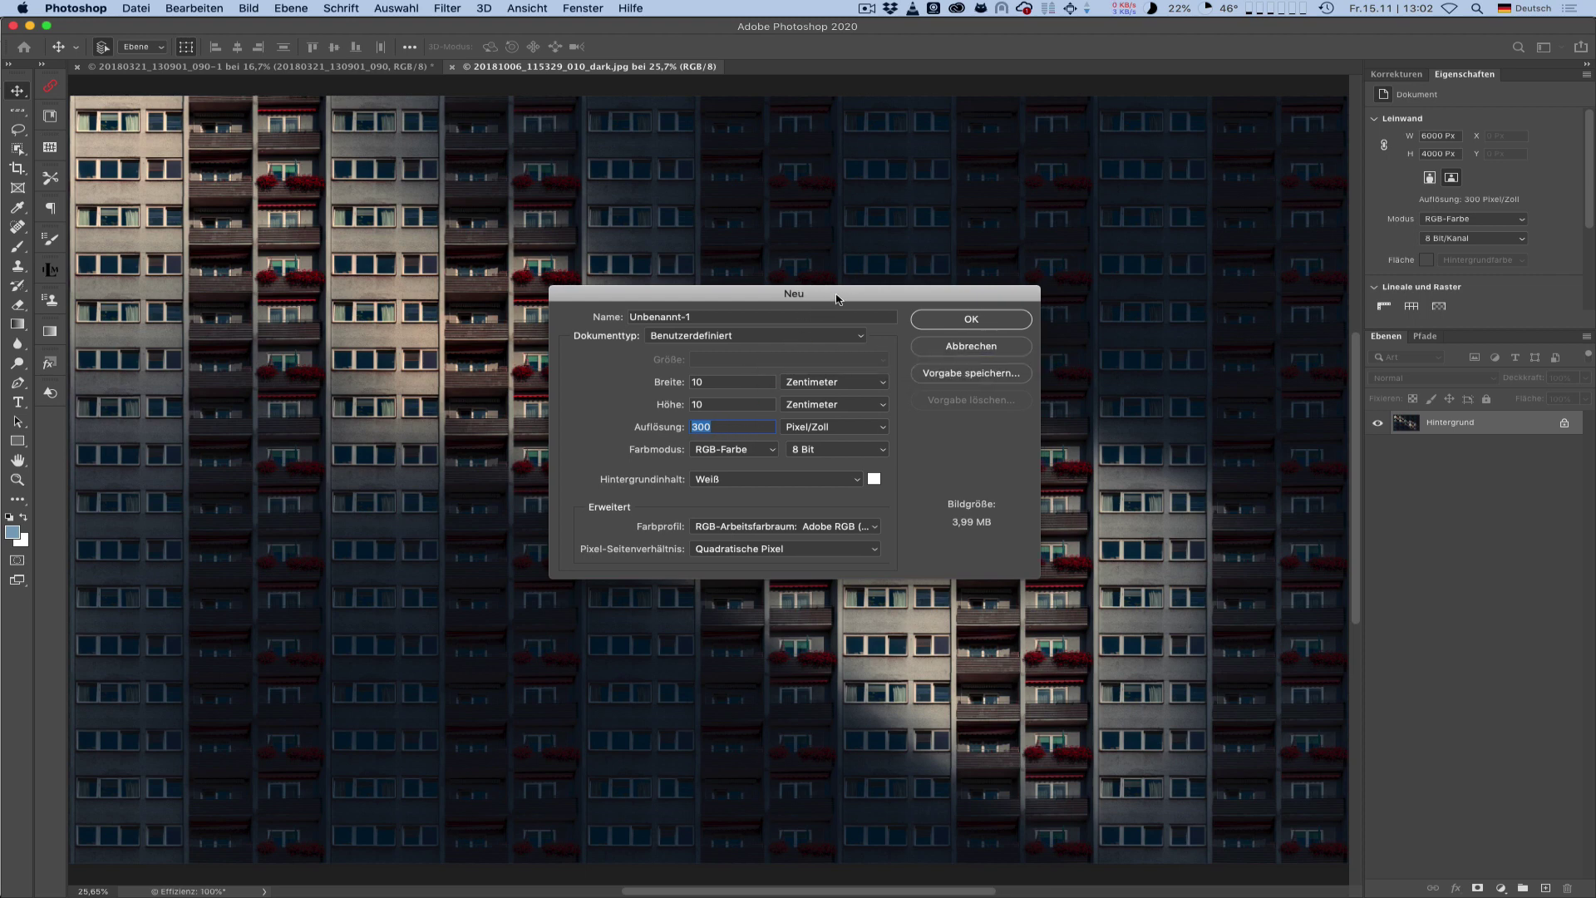
{"action": "left_click_drag", "start_coordinate": [845, 297], "coordinate": [790, 341]}
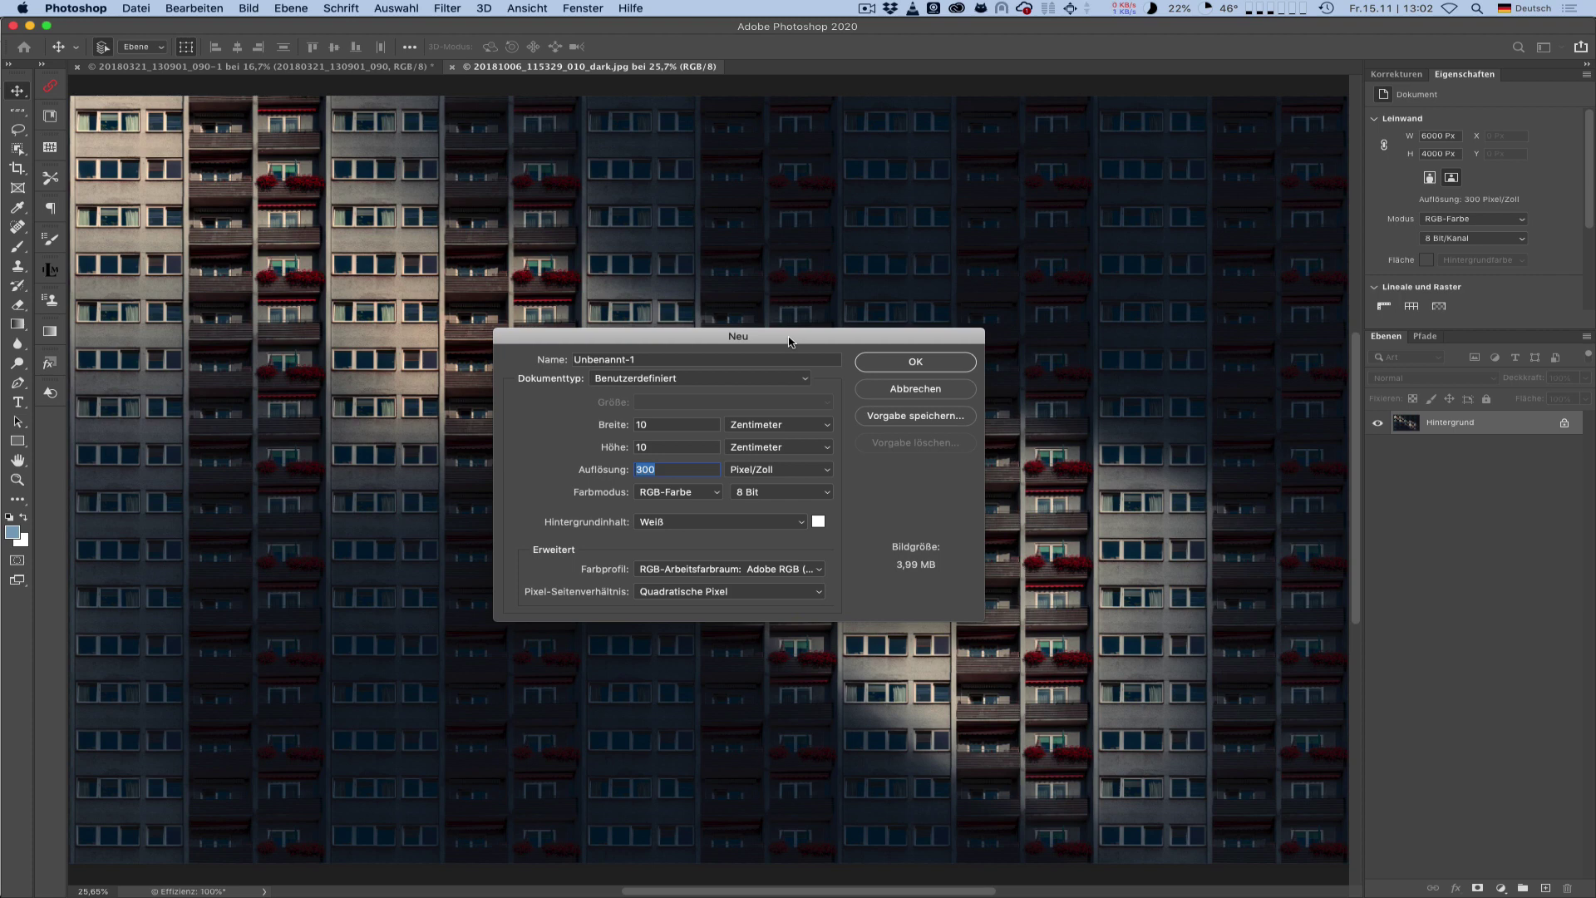
{"action": "left_click", "coordinate": [917, 363]}
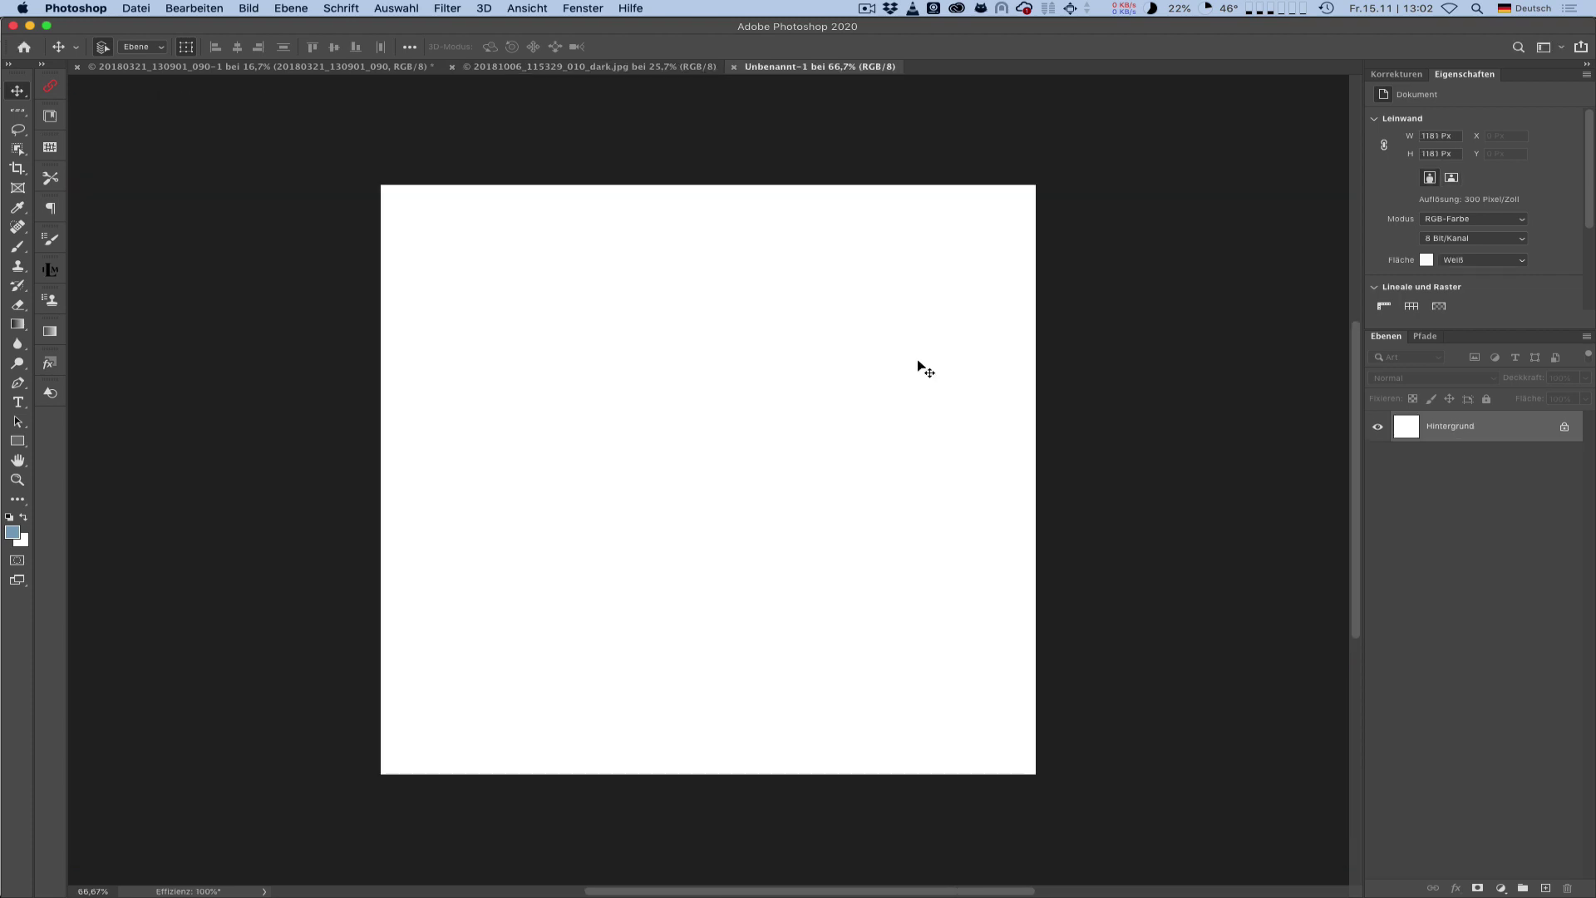
{"action": "key", "text": "super+alt+i"}
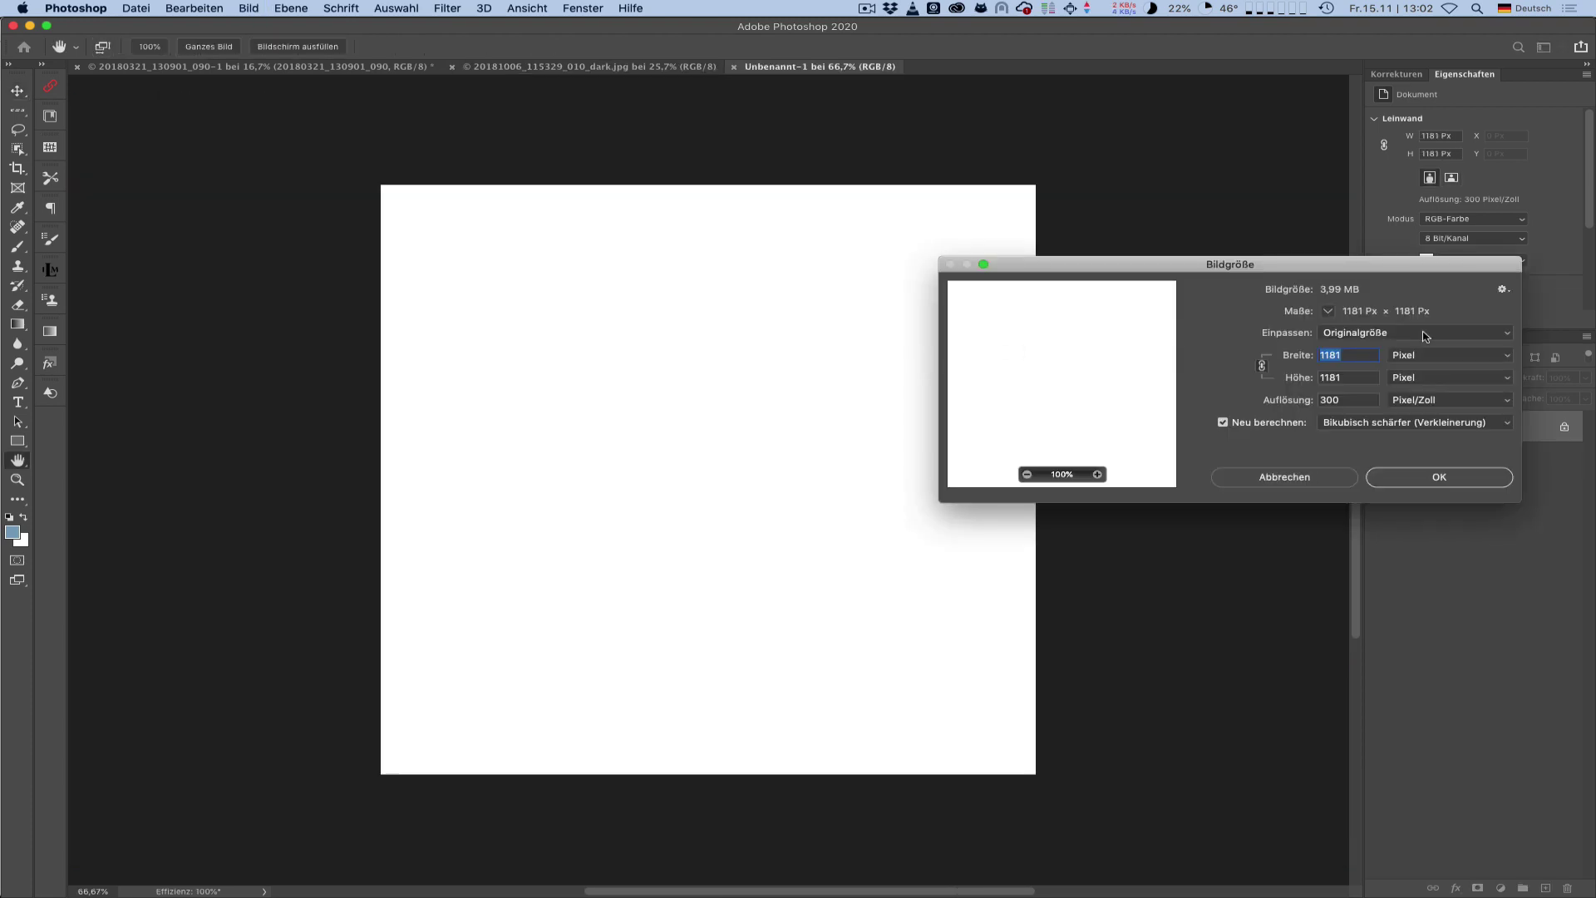
{"action": "left_click", "coordinate": [1428, 354]}
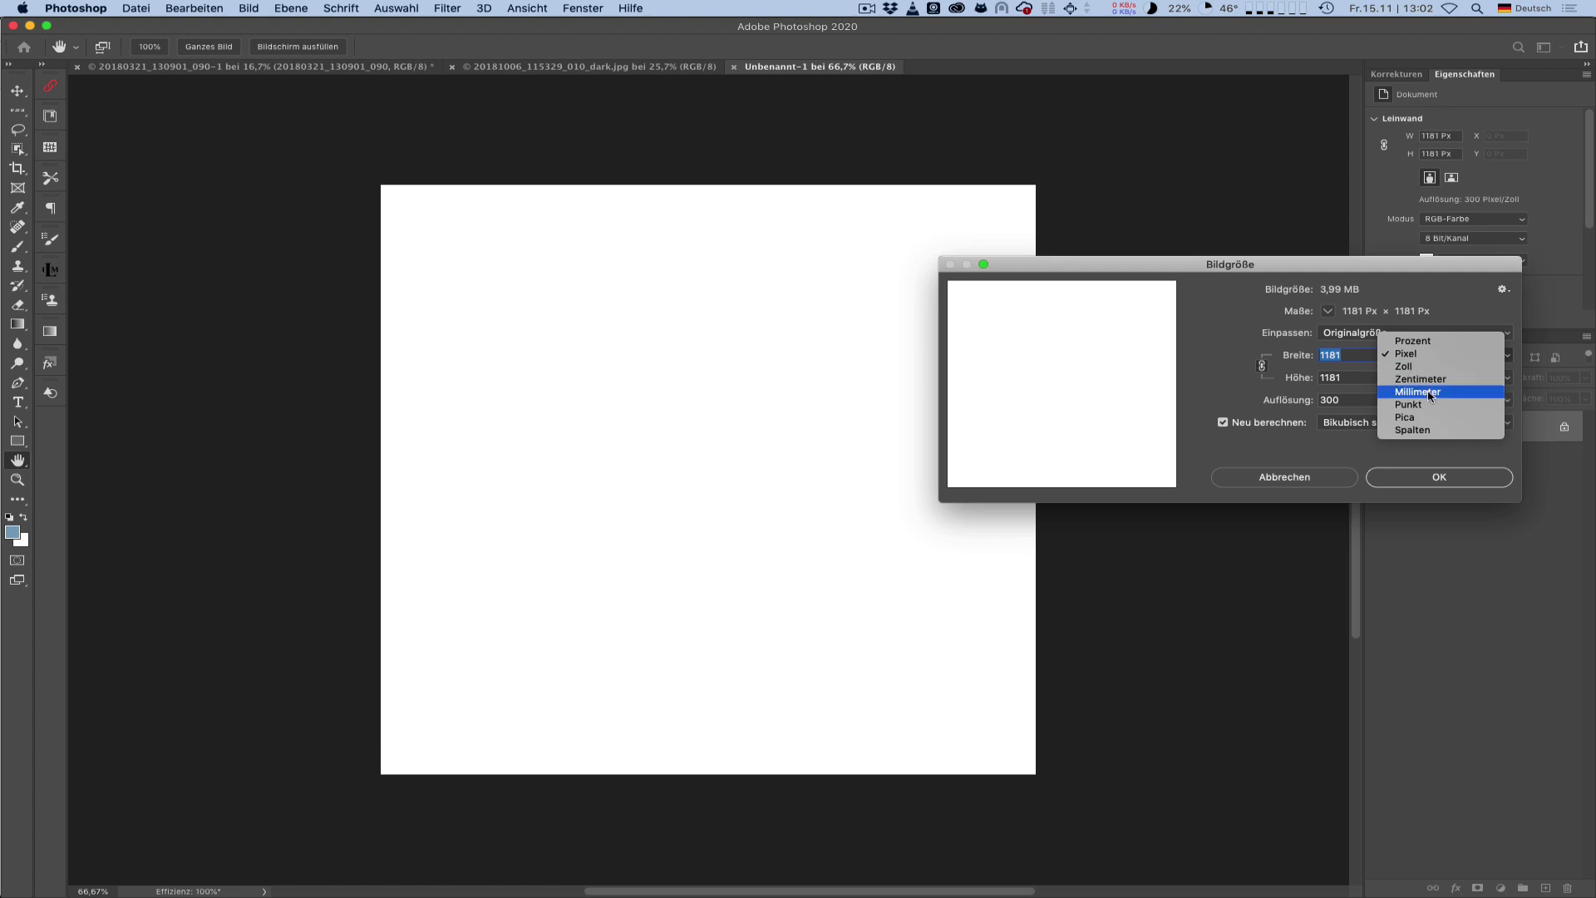
{"action": "left_click", "coordinate": [1429, 391]}
{"action": "left_click_drag", "start_coordinate": [1230, 264], "coordinate": [845, 328]}
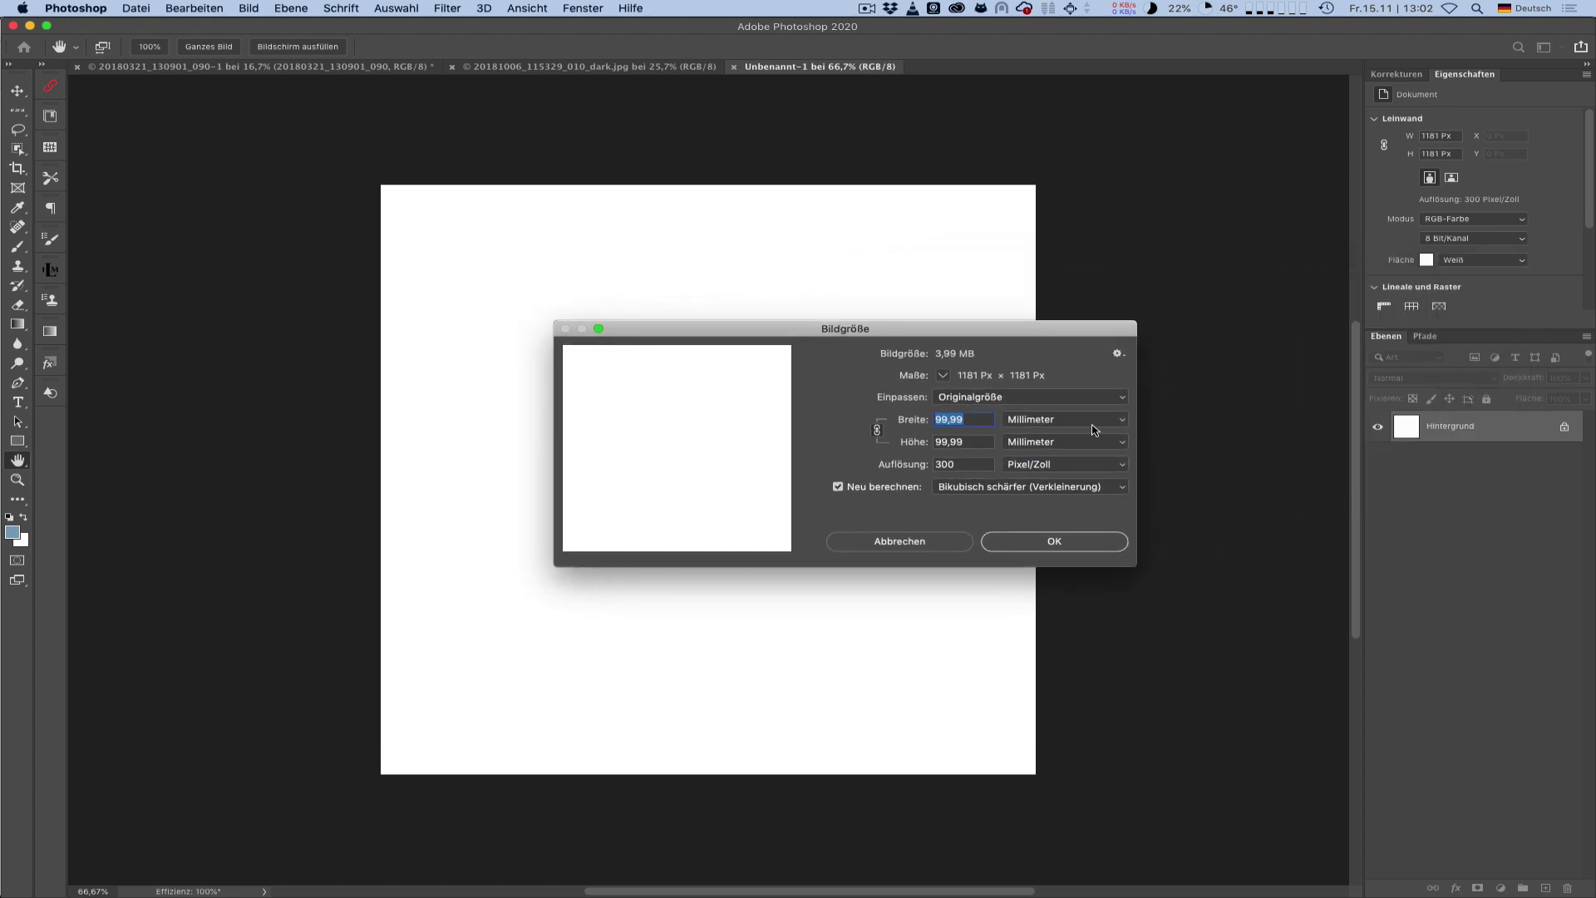
{"action": "left_click", "coordinate": [937, 542]}
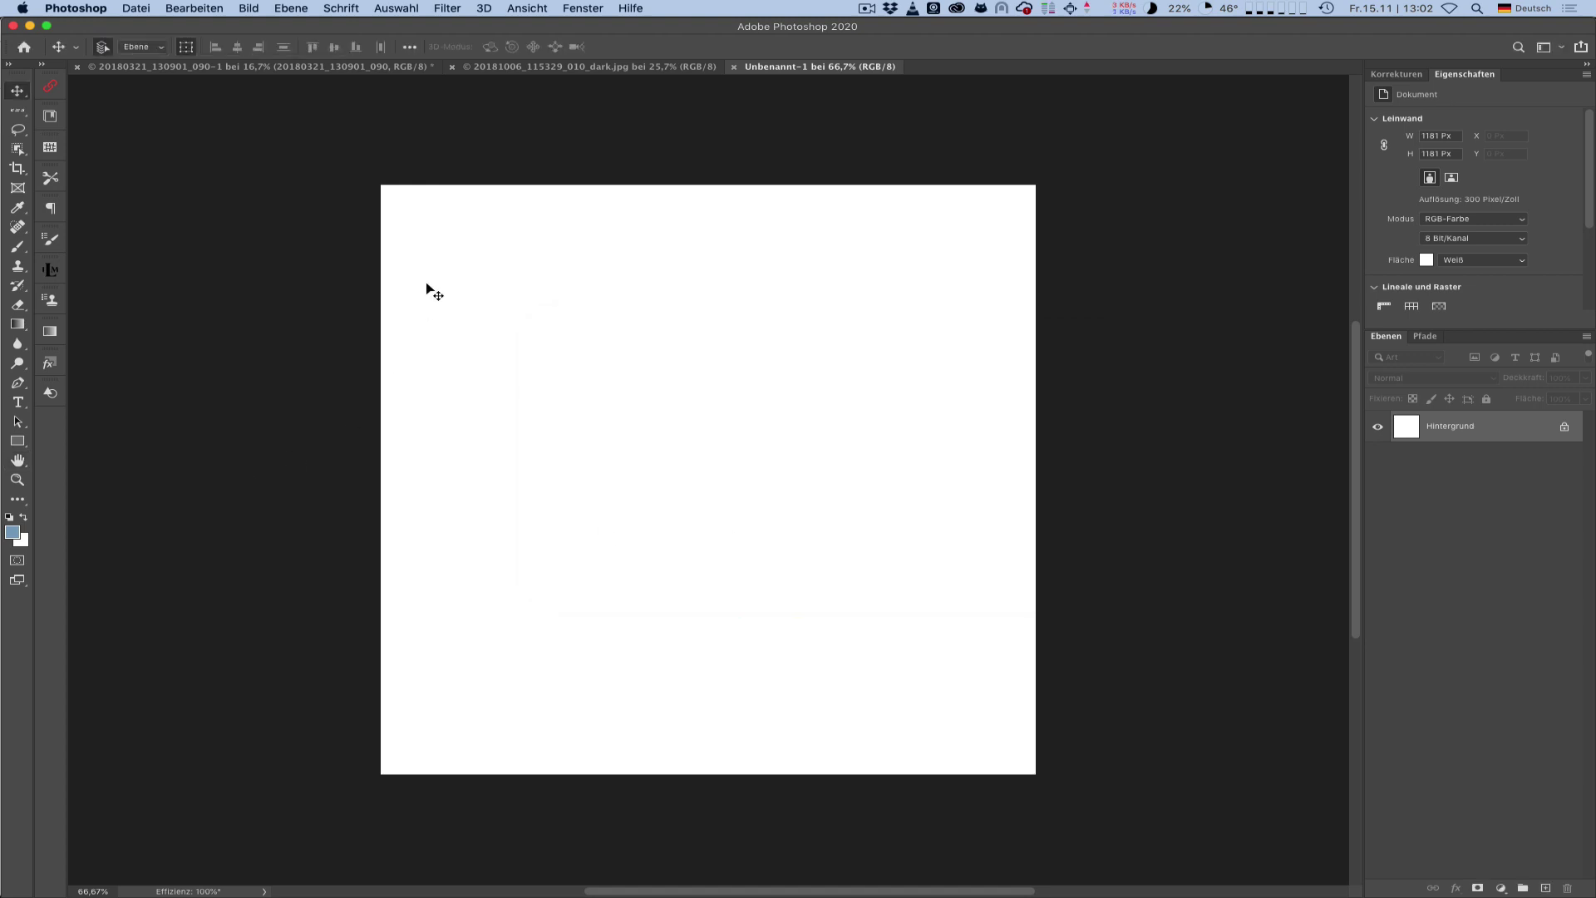
{"action": "left_click", "coordinate": [91, 7]}
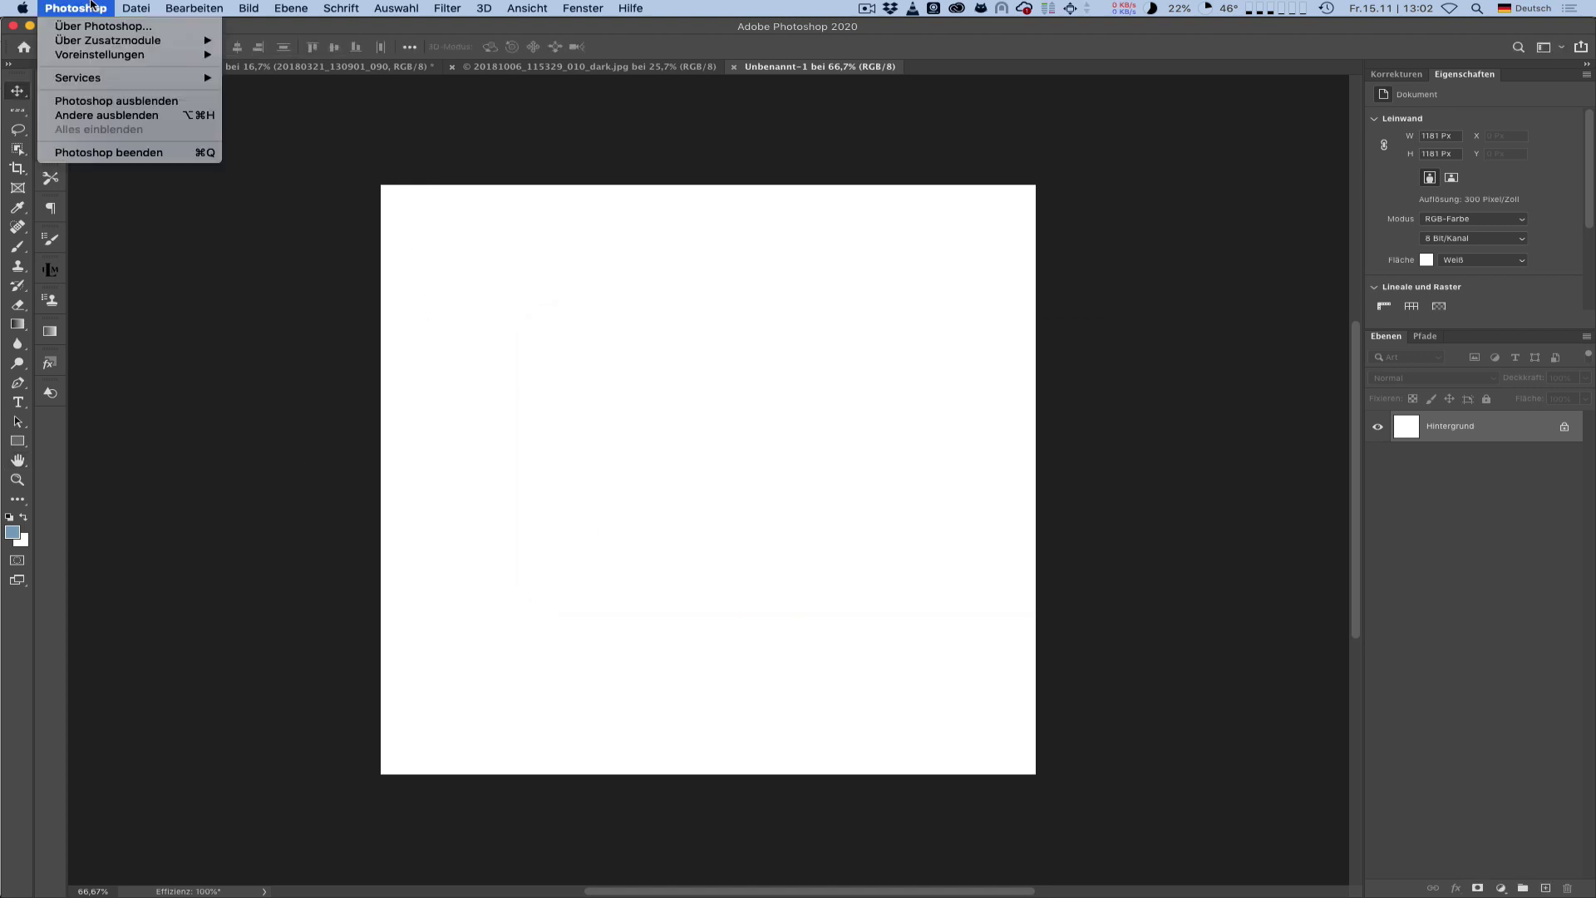
{"action": "mouse_move", "coordinate": [100, 55]}
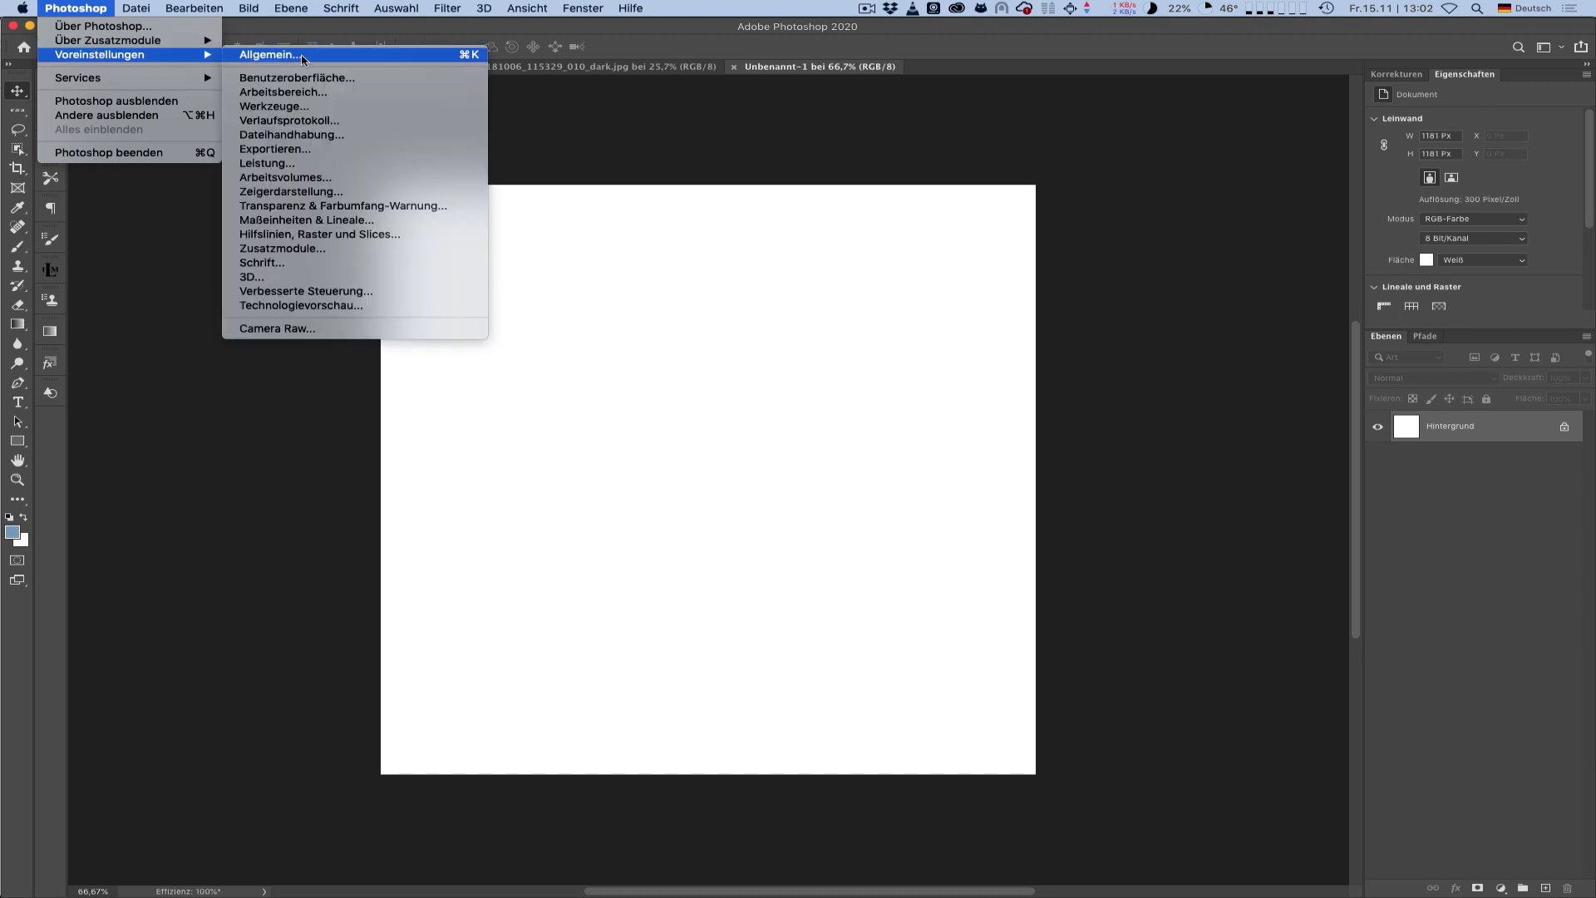
{"action": "left_click", "coordinate": [339, 221]}
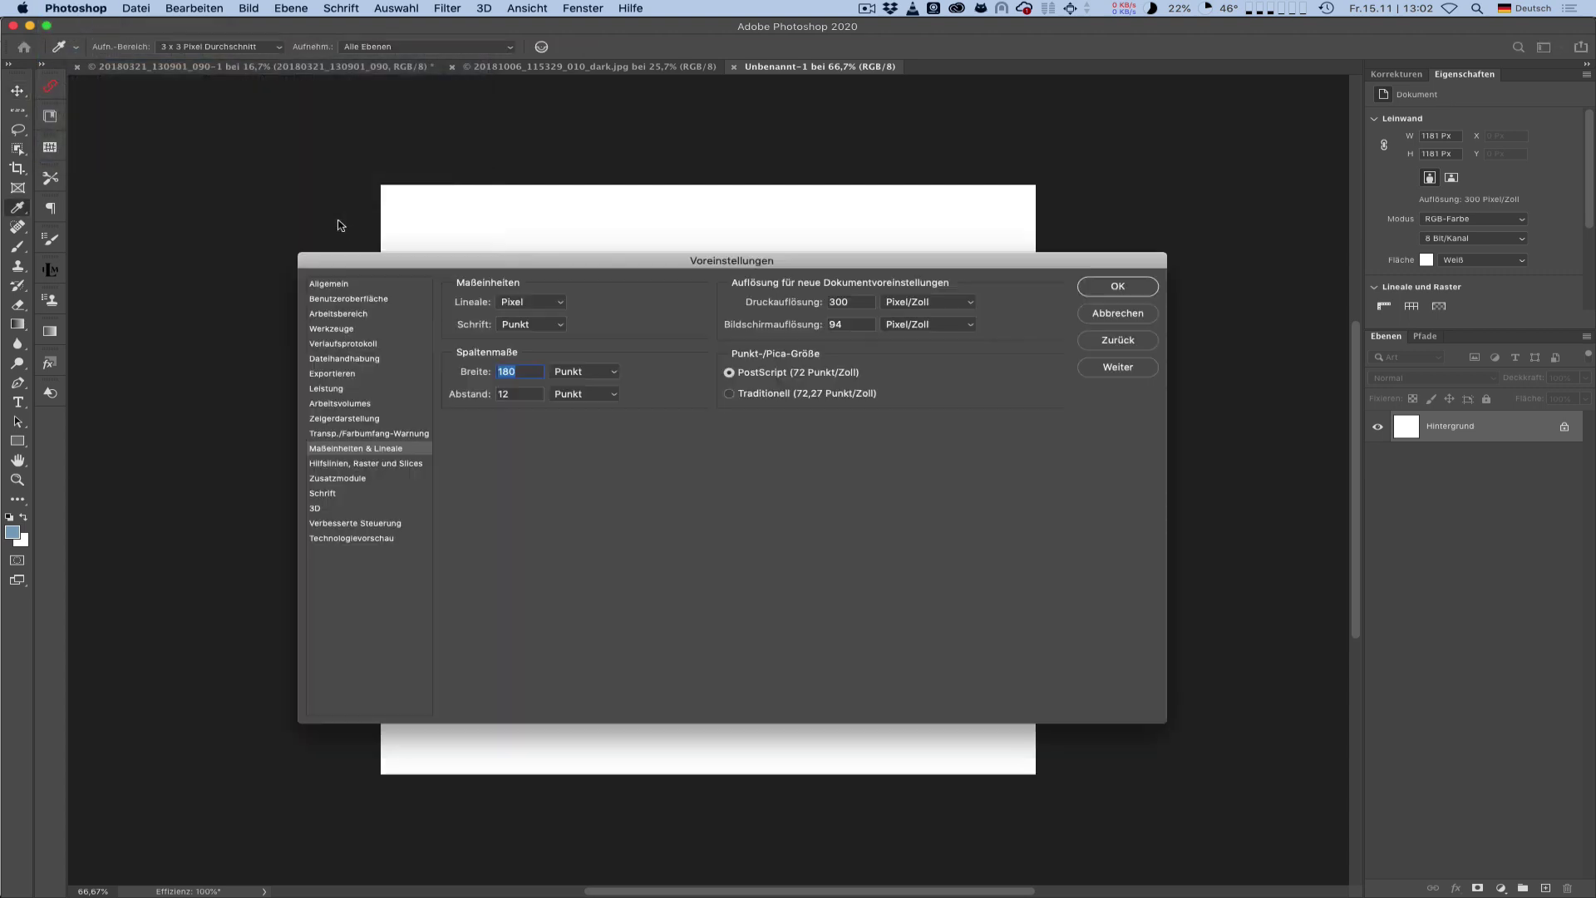
{"action": "left_click", "coordinate": [841, 324]}
{"action": "left_click", "coordinate": [1106, 290]}
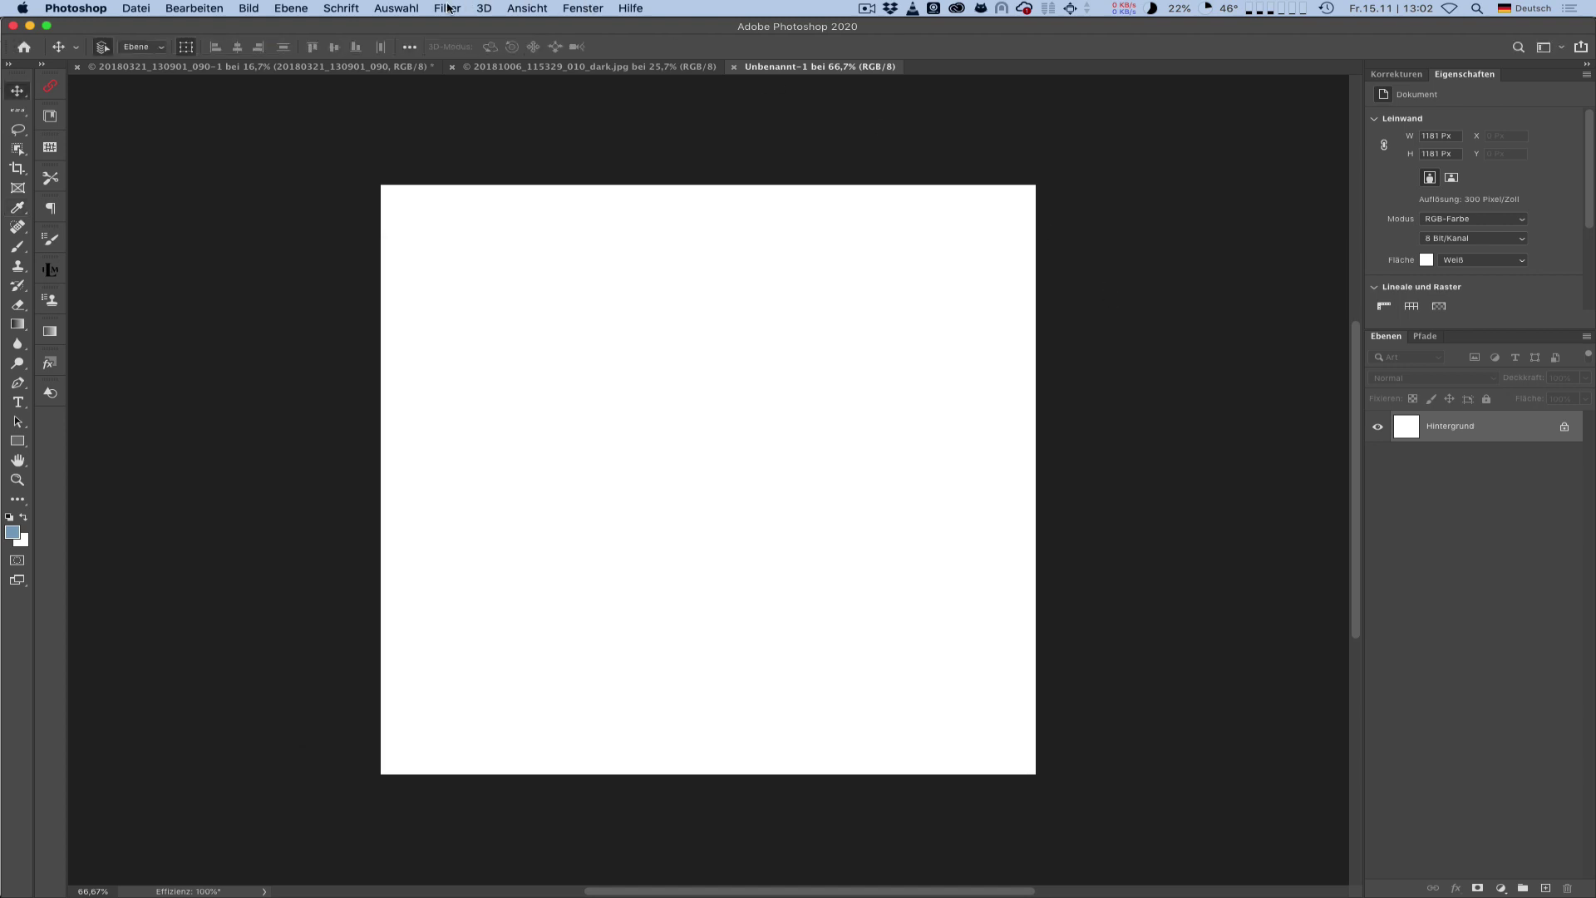
Switch the white square's view between print size and 100% zoom
{"action": "left_click", "coordinate": [527, 9]}
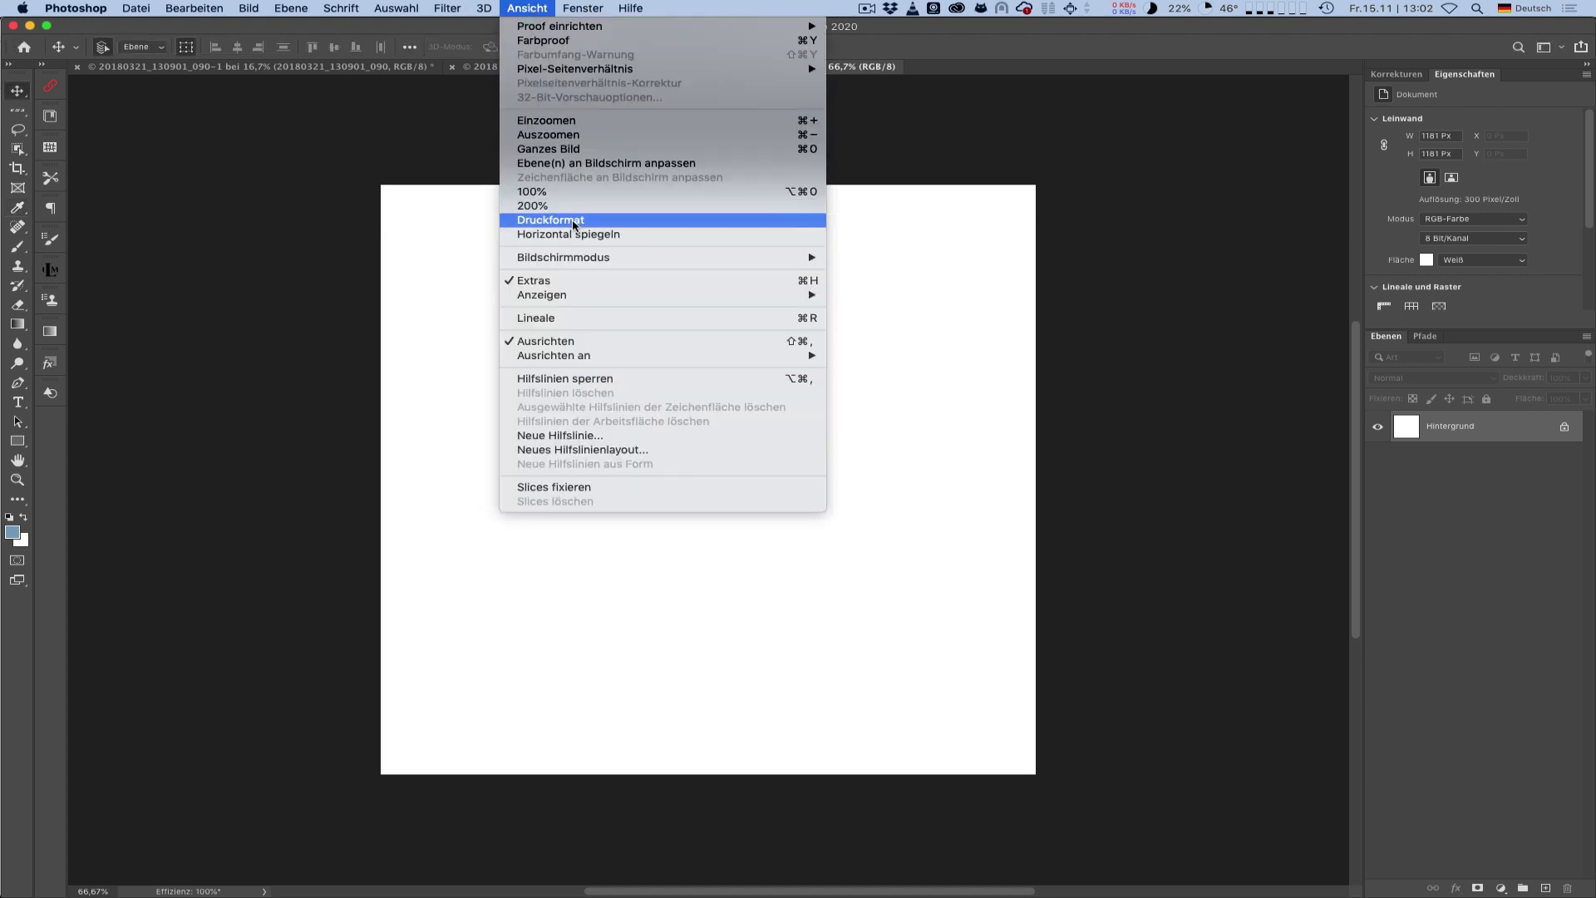
{"action": "left_click", "coordinate": [572, 219]}
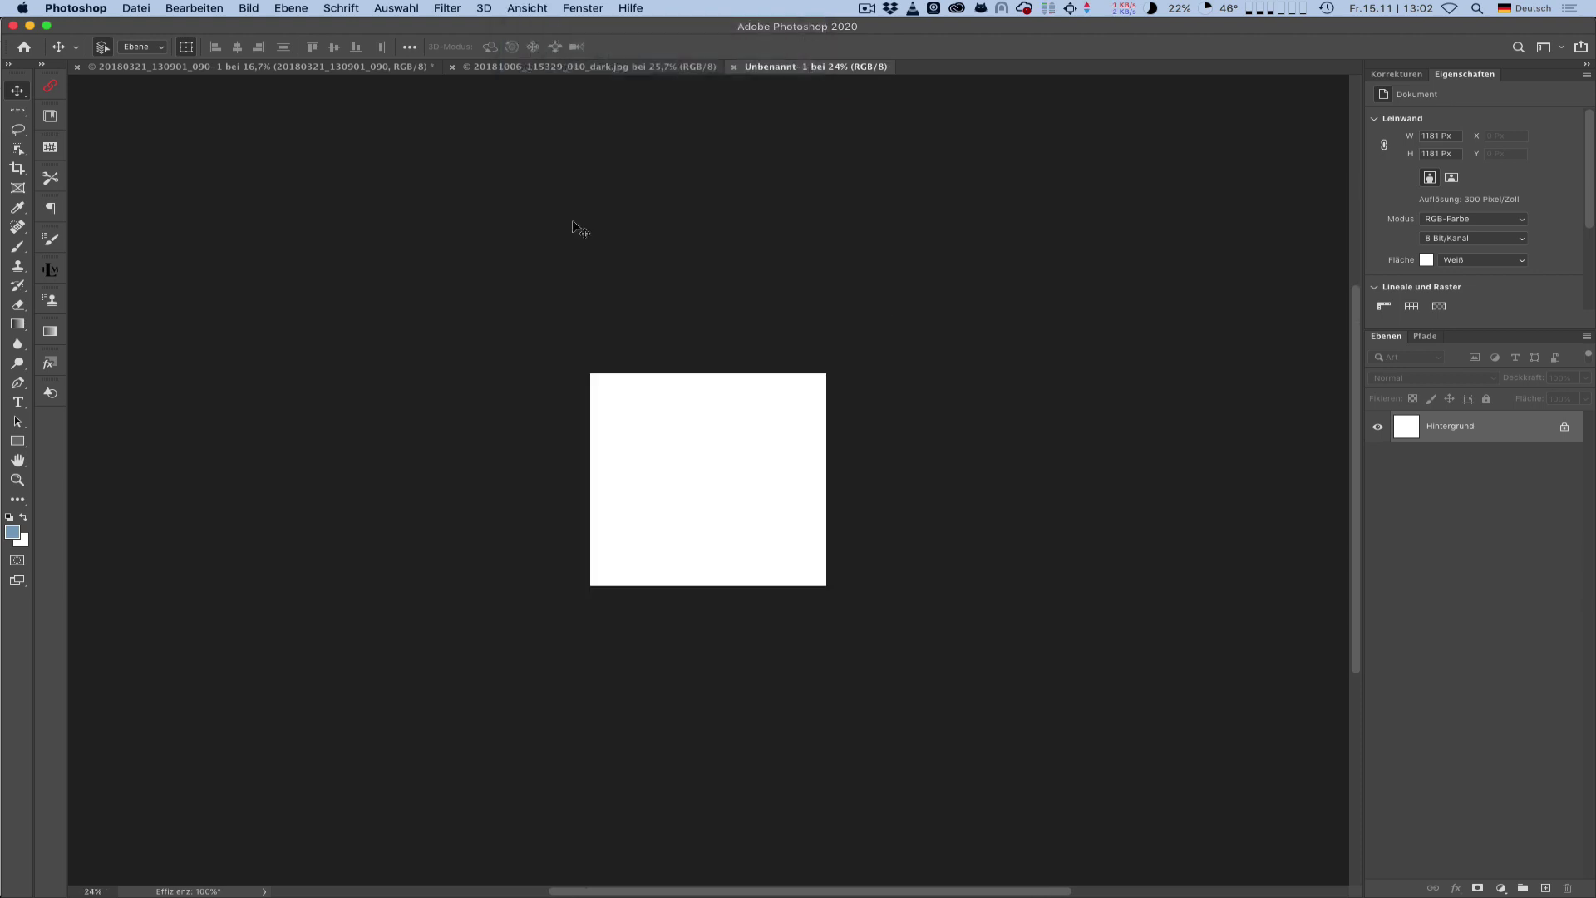
{"action": "left_click", "coordinate": [533, 9]}
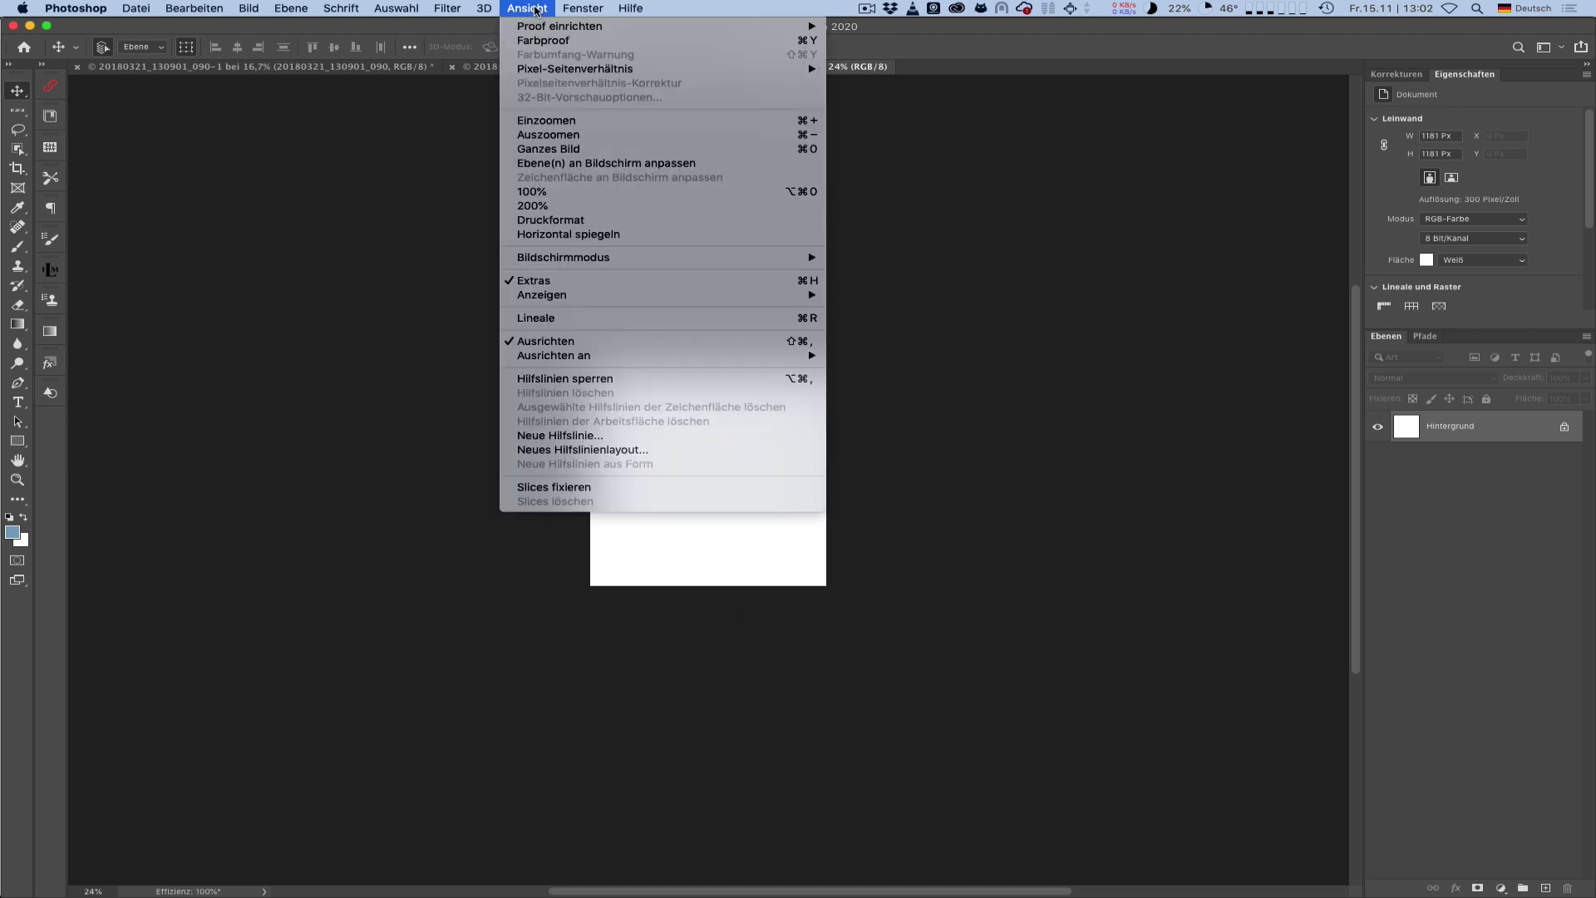
{"action": "left_click", "coordinate": [580, 220]}
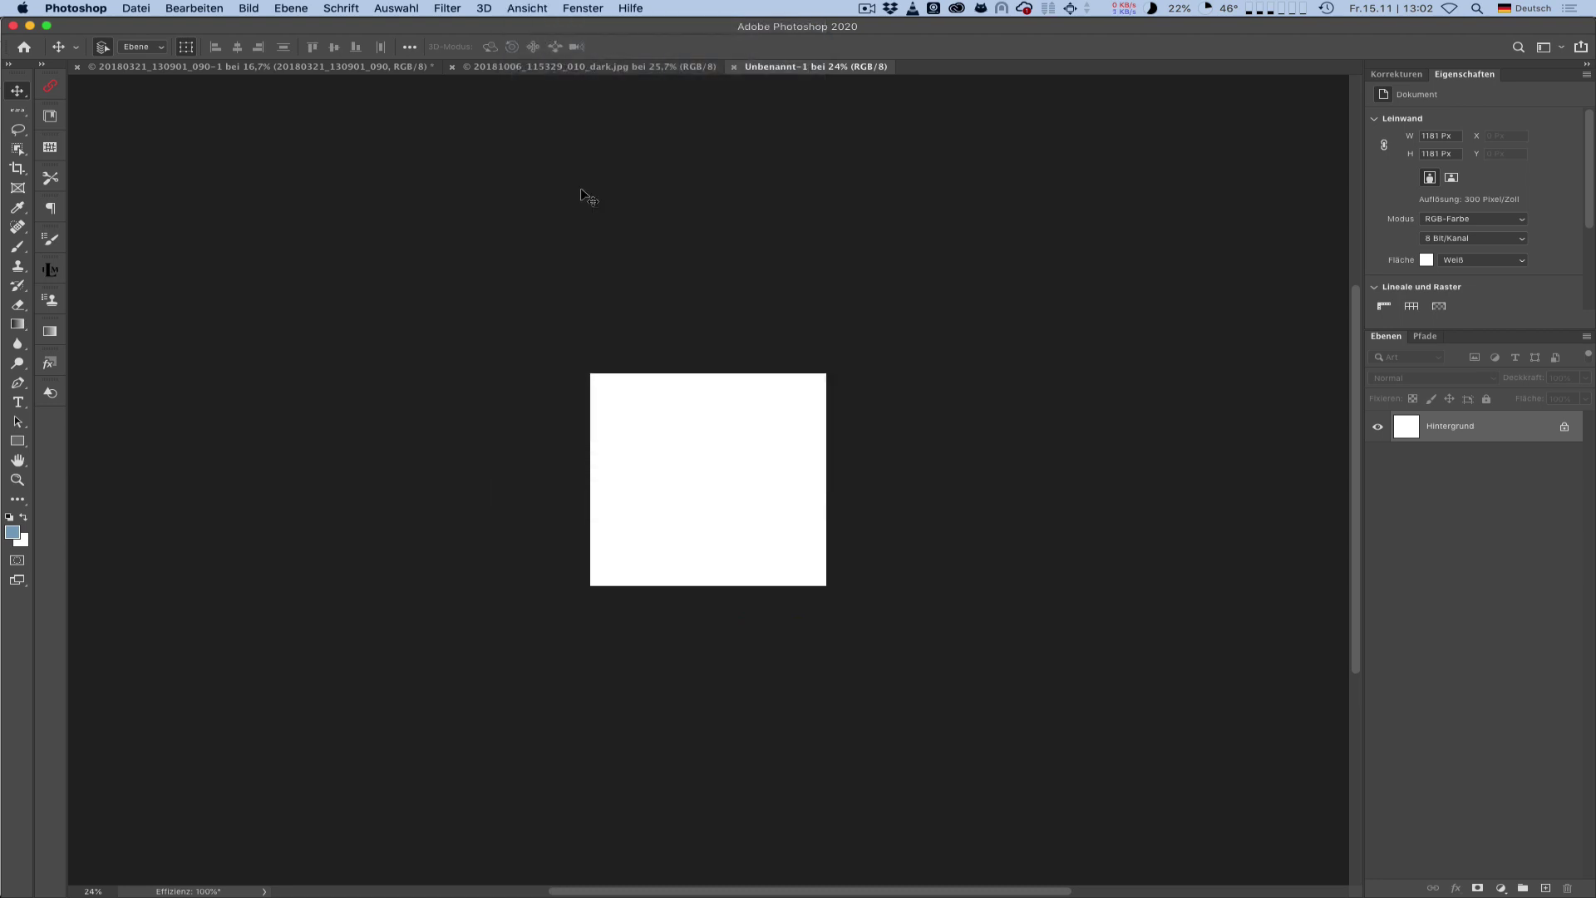
{"action": "left_click", "coordinate": [529, 8]}
{"action": "left_click", "coordinate": [551, 191]}
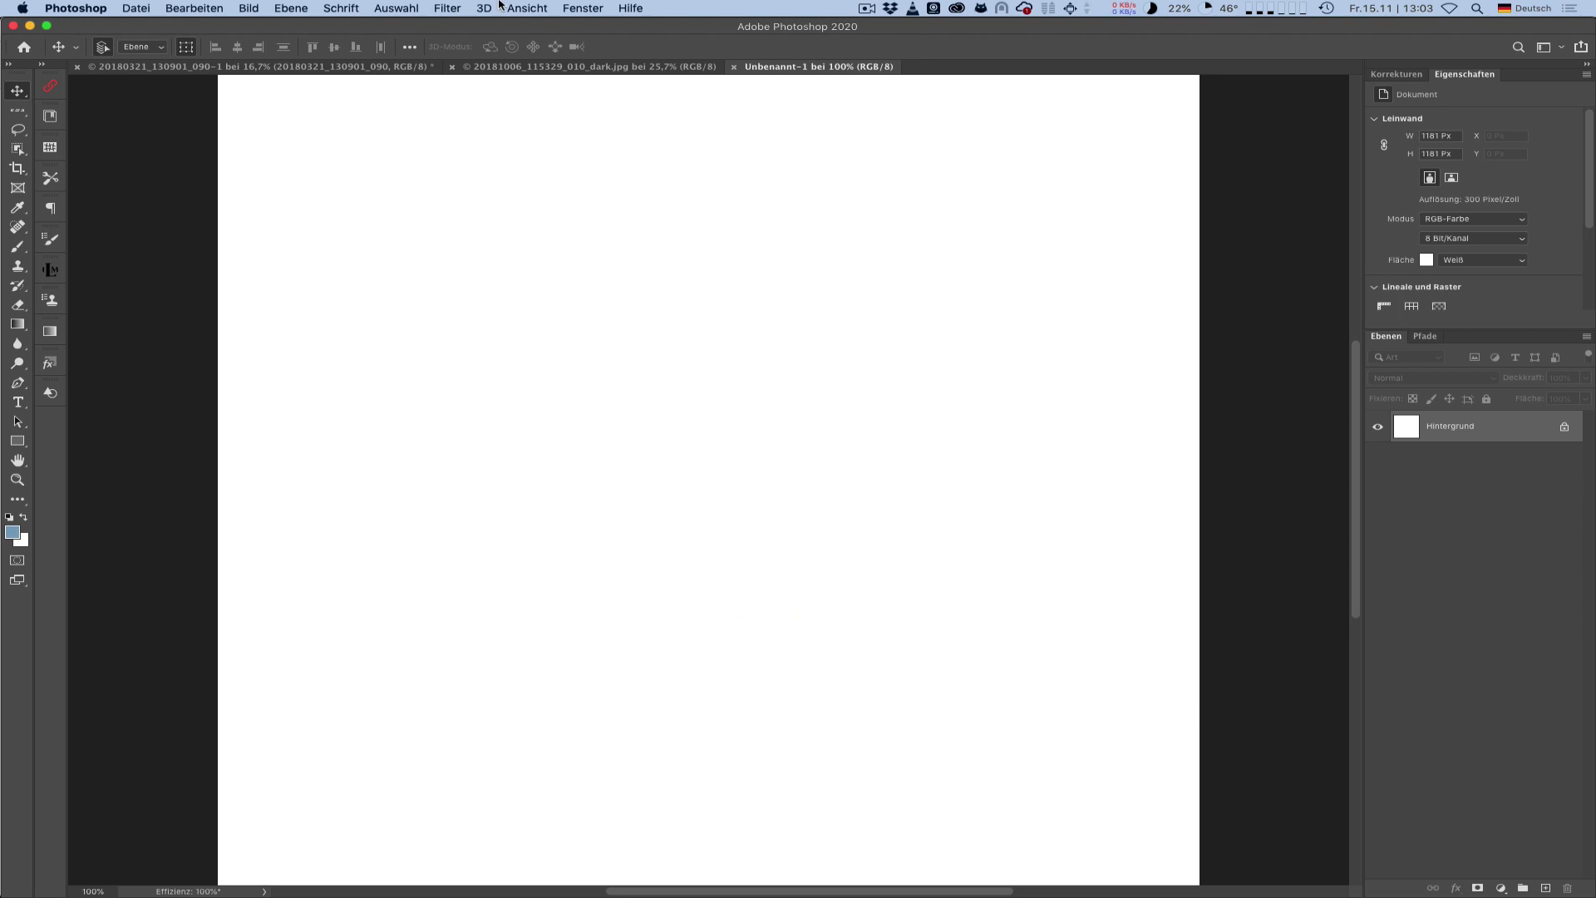
Show the white square at print size again and open the Photoshop application menu
{"action": "left_click", "coordinate": [533, 8]}
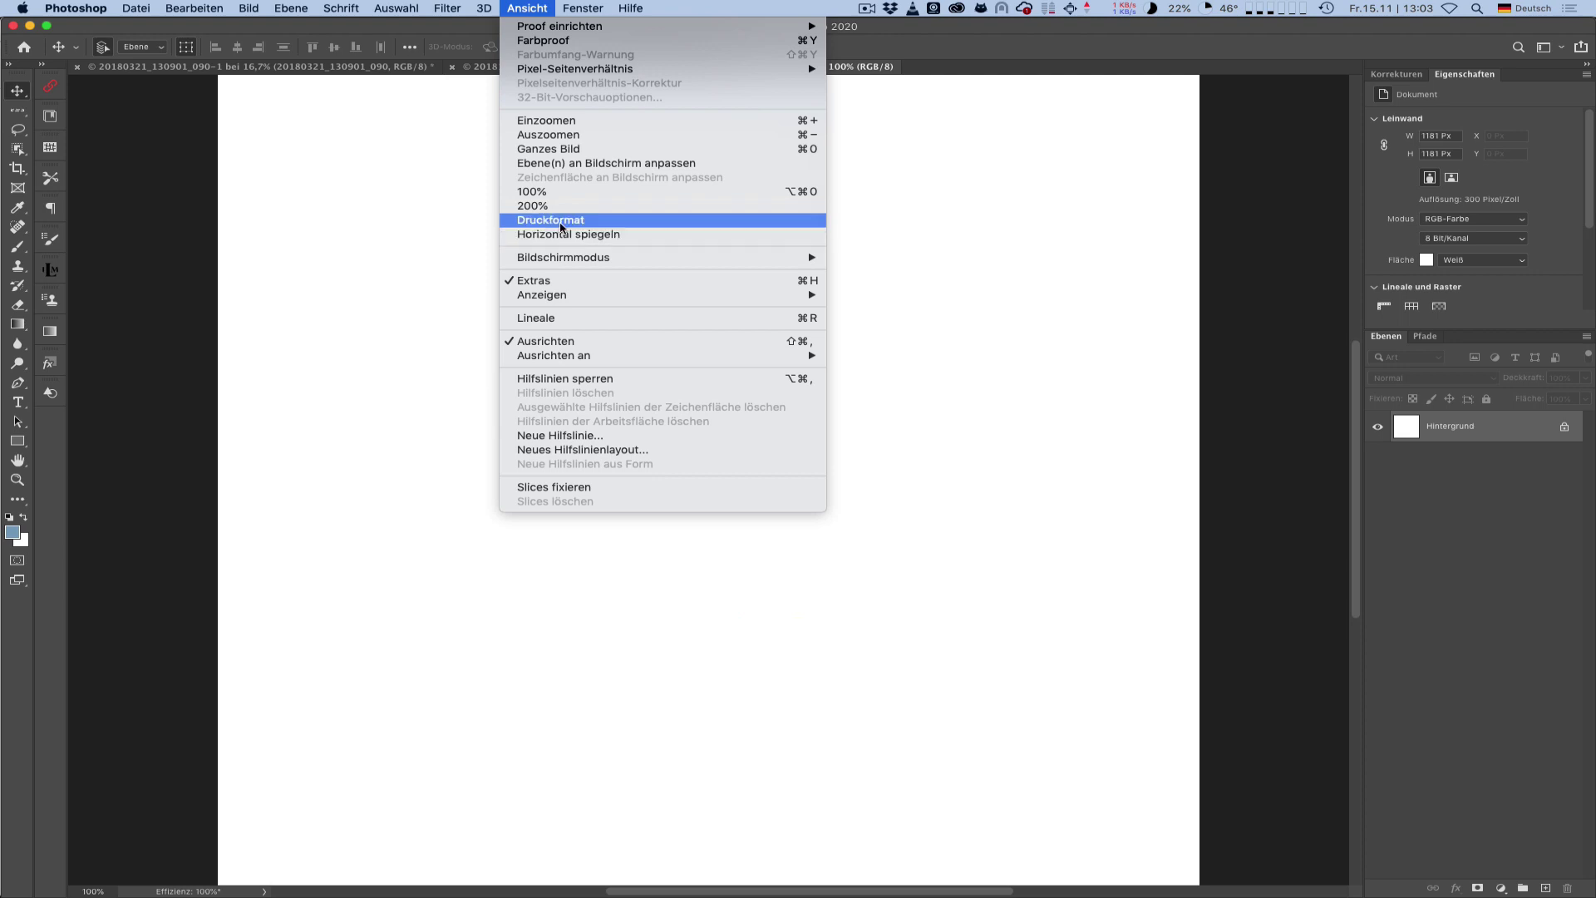
{"action": "left_click", "coordinate": [561, 220]}
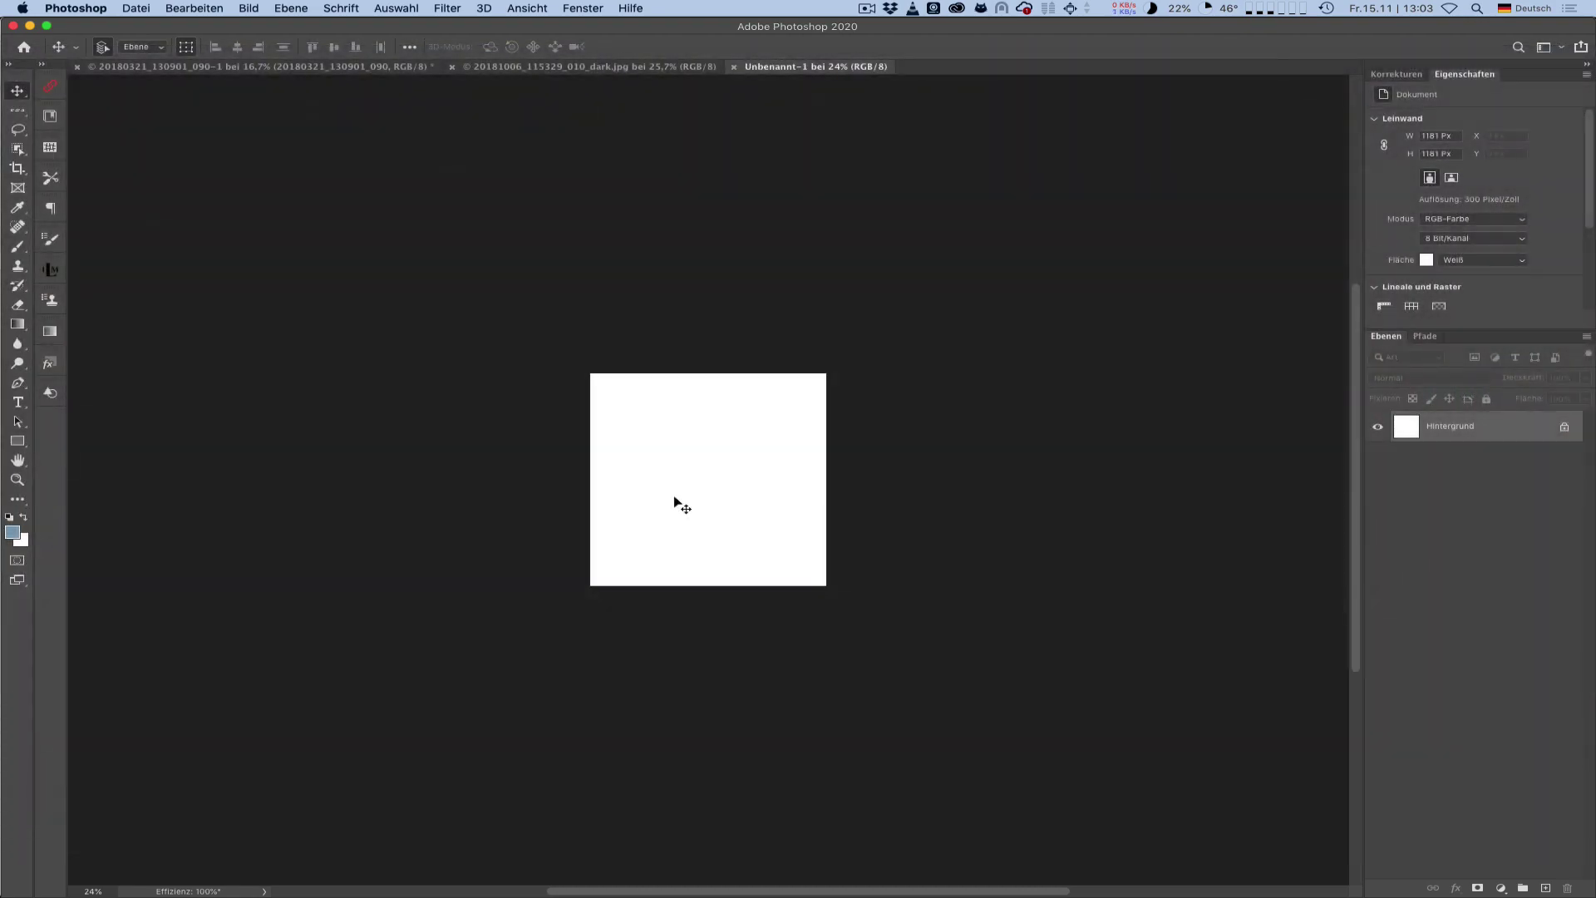
{"action": "left_click", "coordinate": [83, 7]}
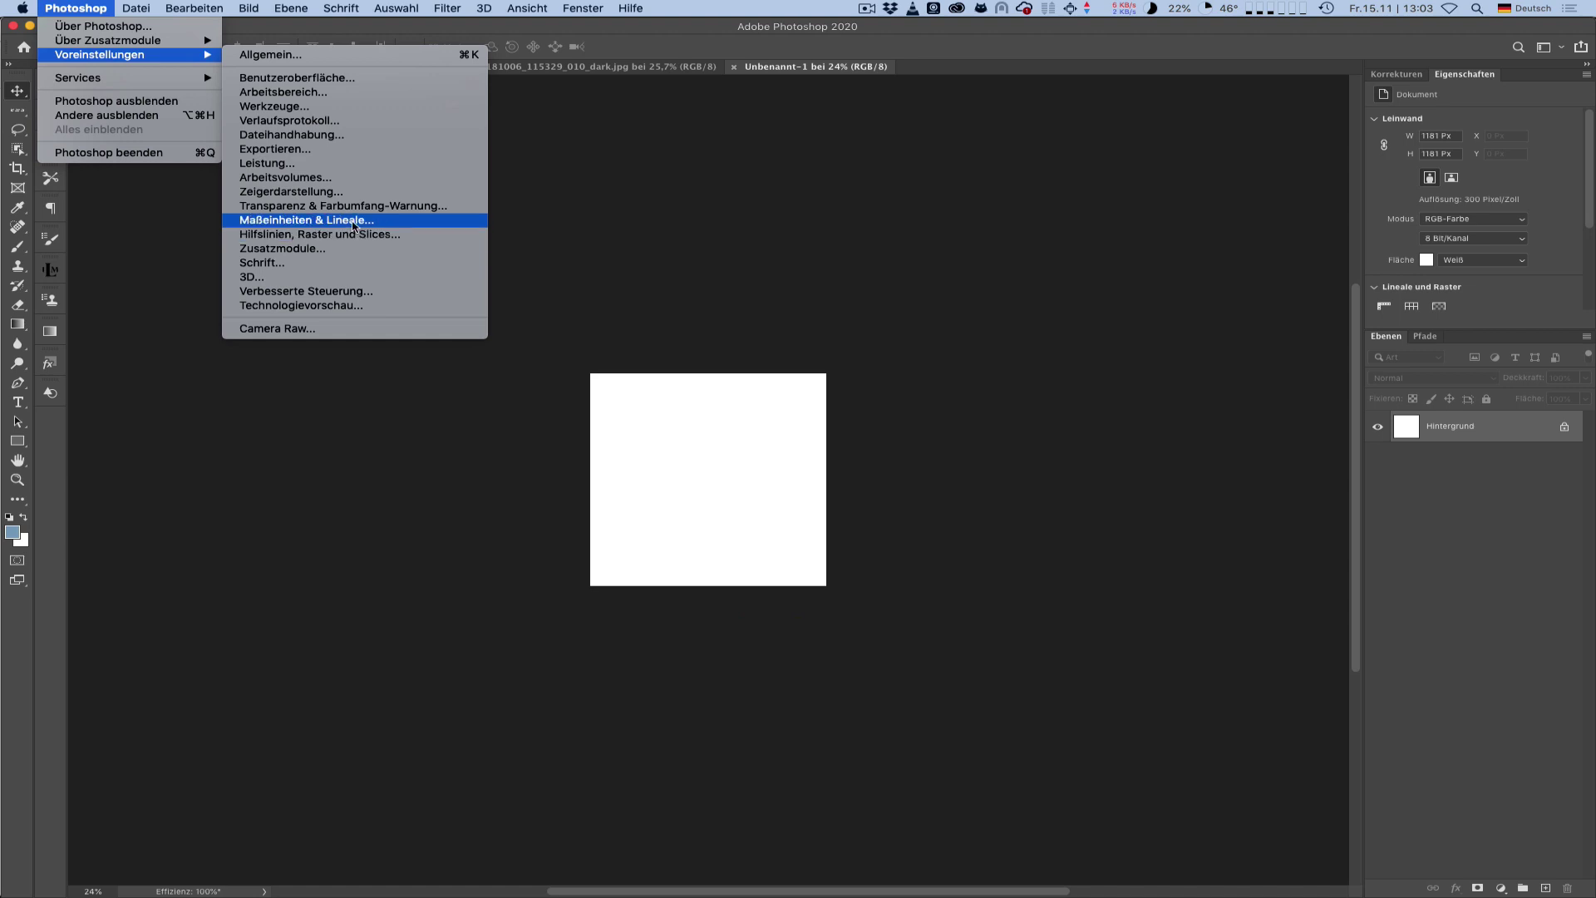
Enter the 72/7,6*10 formula as the Units & Rulers screen resolution, giving 94,737
{"action": "left_click", "coordinate": [352, 220]}
{"action": "left_click", "coordinate": [864, 323]}
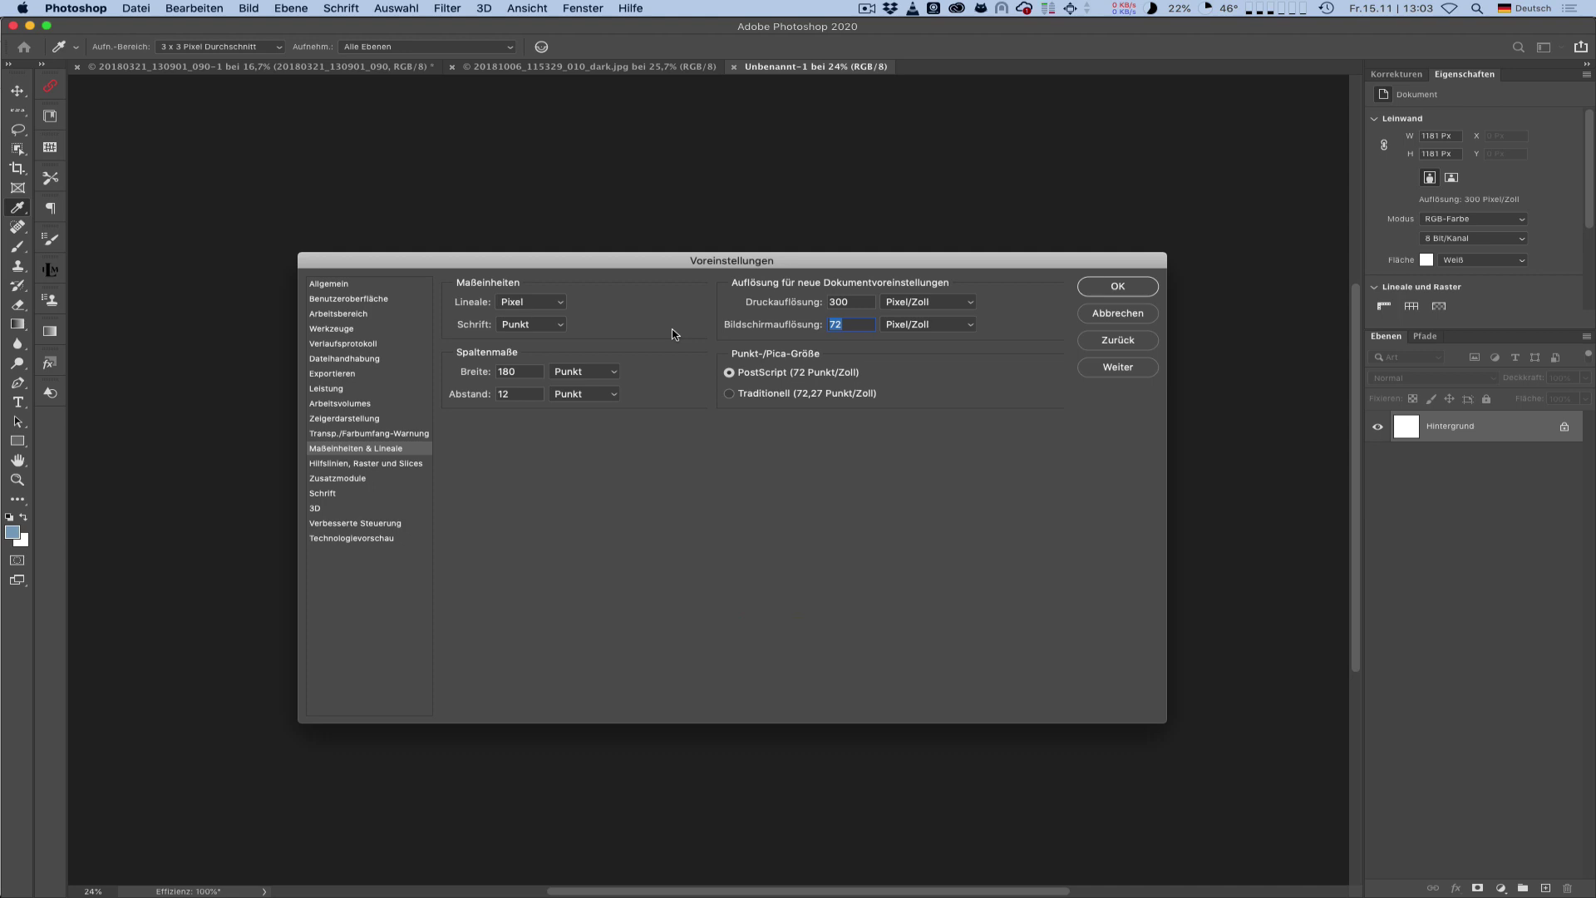
{"action": "left_click", "coordinate": [856, 323]}
{"action": "type", "text": "7,6"}
{"action": "type", "text": "0"}
{"action": "key", "text": "Tab"}
Round the screen resolution to 94 ppi and confirm the preferences
{"action": "left_click", "coordinate": [869, 324]}
{"action": "left_click_drag", "start_coordinate": [869, 324], "coordinate": [818, 325]}
{"action": "type", "text": "94"}
{"action": "left_click", "coordinate": [1135, 287]}
Display the white square at print size using the new 94 ppi screen resolution
{"action": "key", "text": "v"}
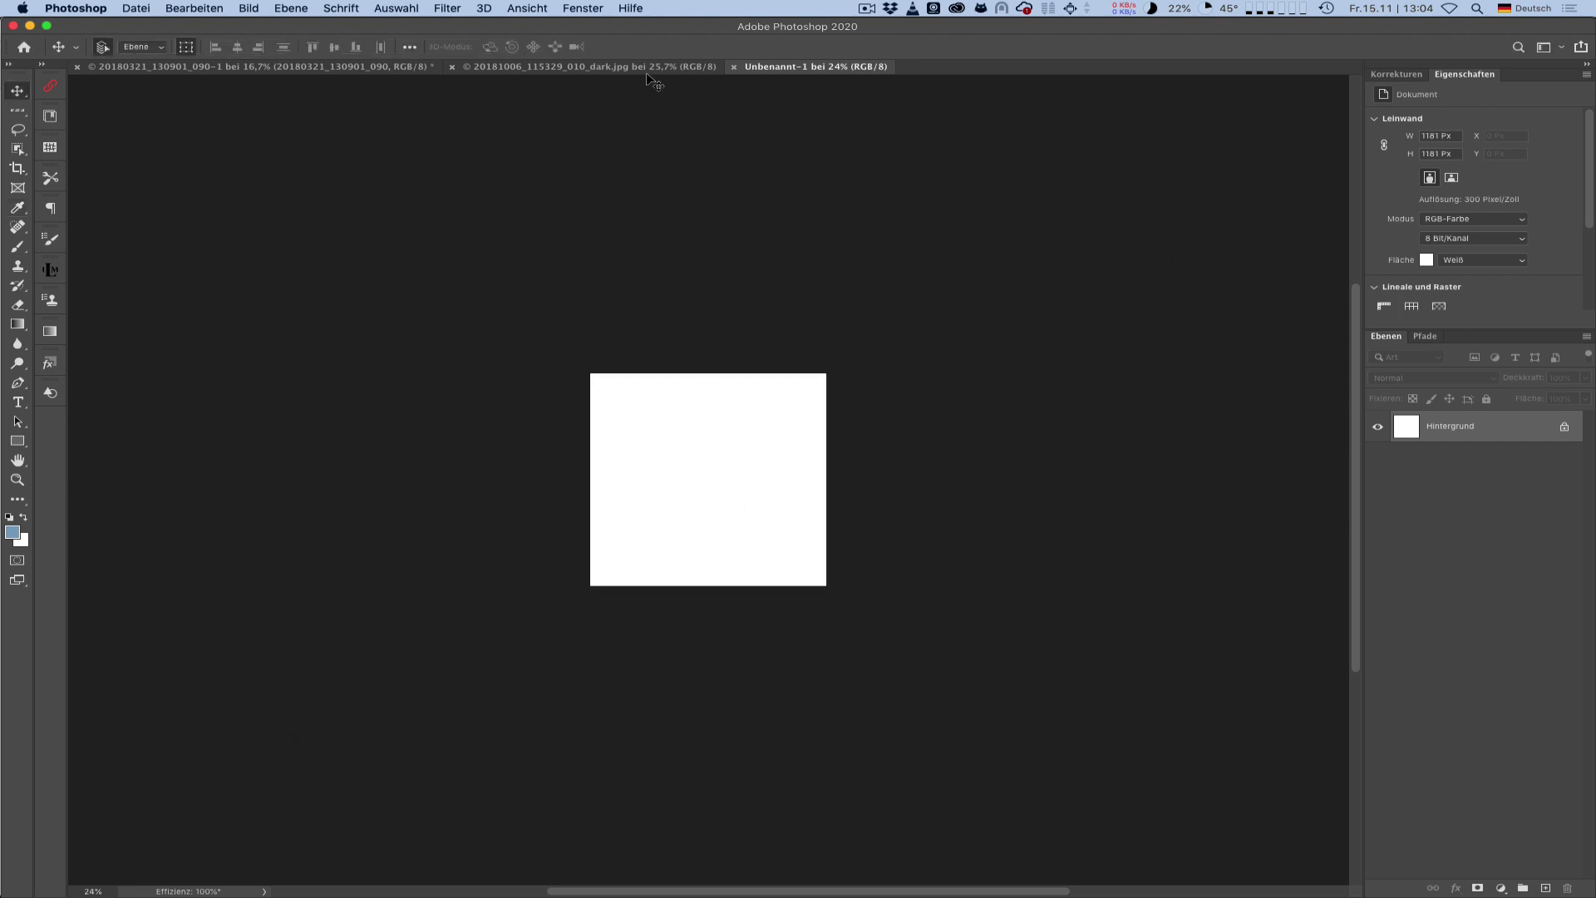
{"action": "left_click", "coordinate": [527, 8]}
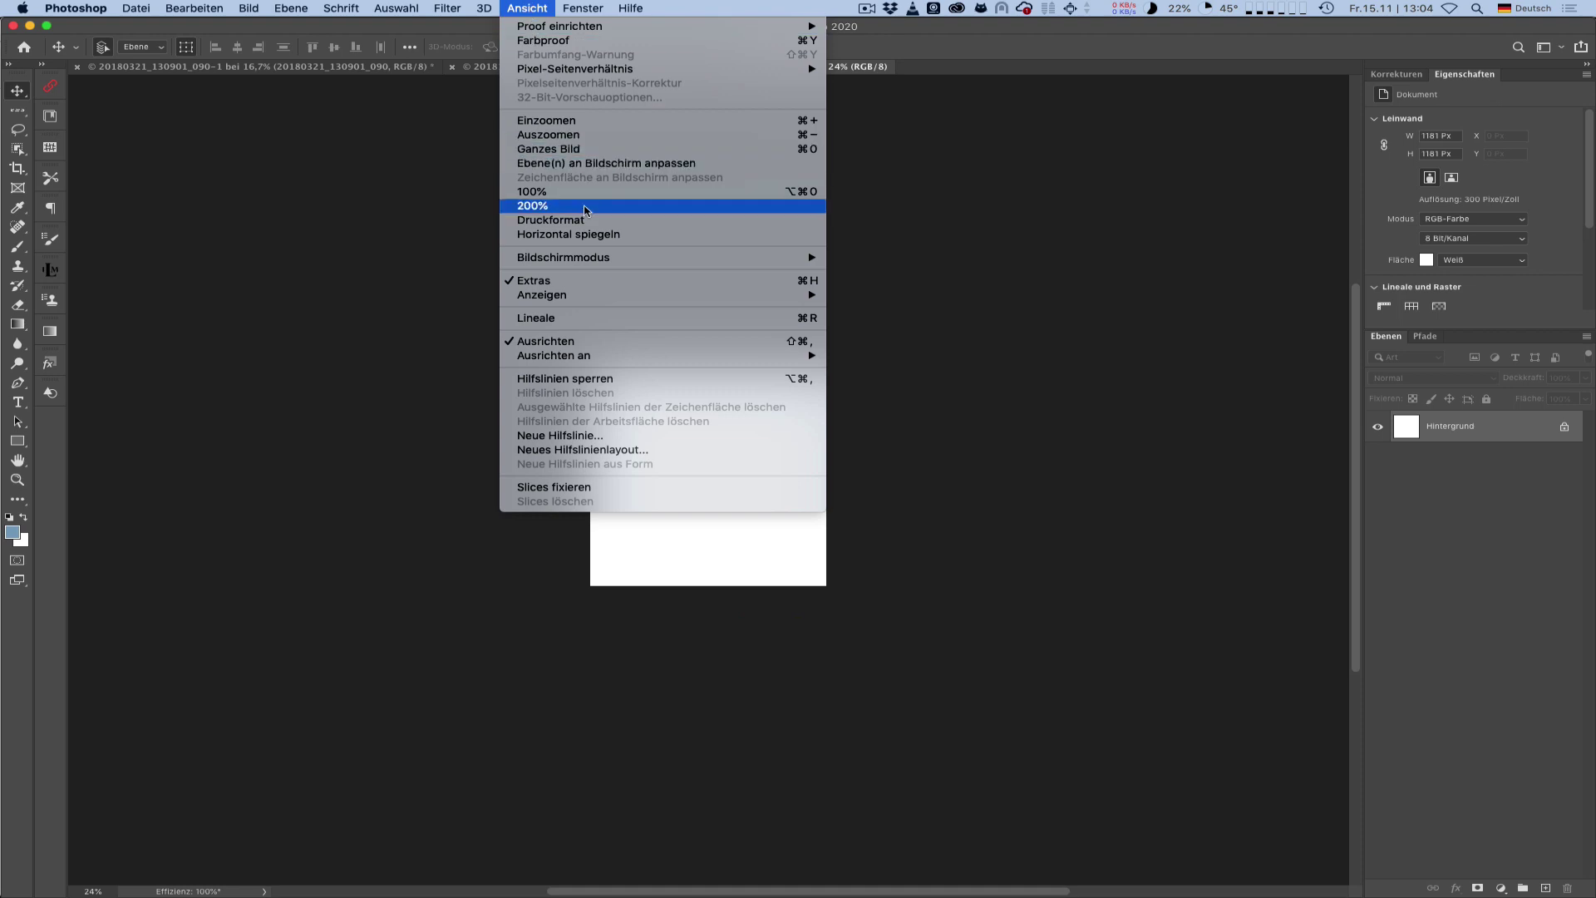
{"action": "left_click", "coordinate": [590, 221]}
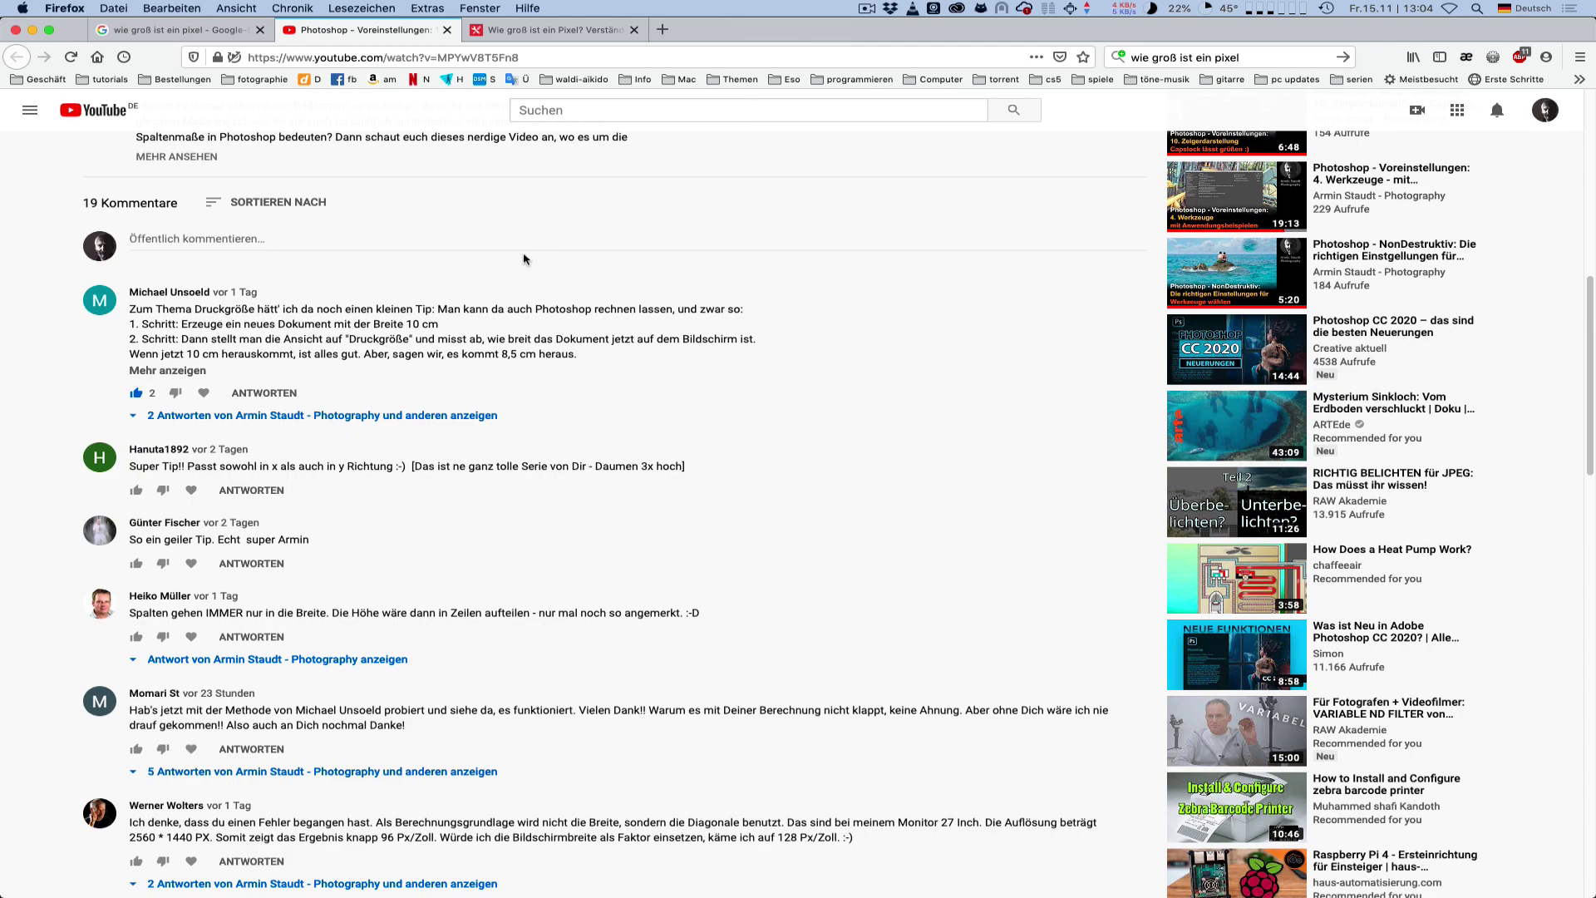
{"action": "scroll", "coordinate": [523, 253], "scroll_direction": "up", "scroll_amount": 10}
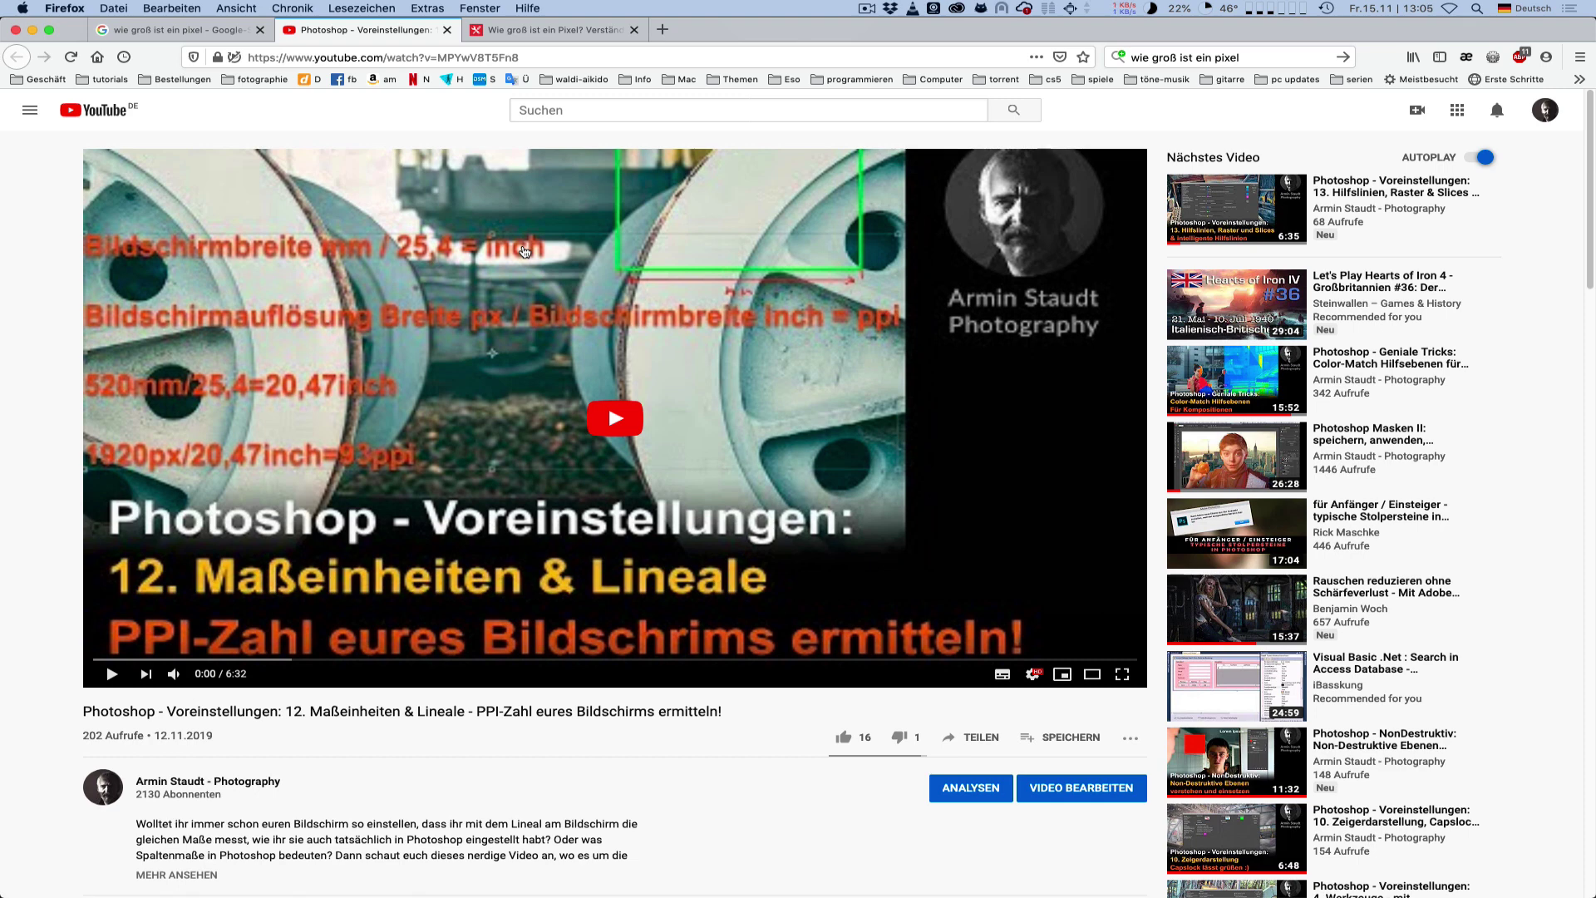
{"action": "scroll", "coordinate": [571, 453], "scroll_direction": "down", "scroll_amount": 1}
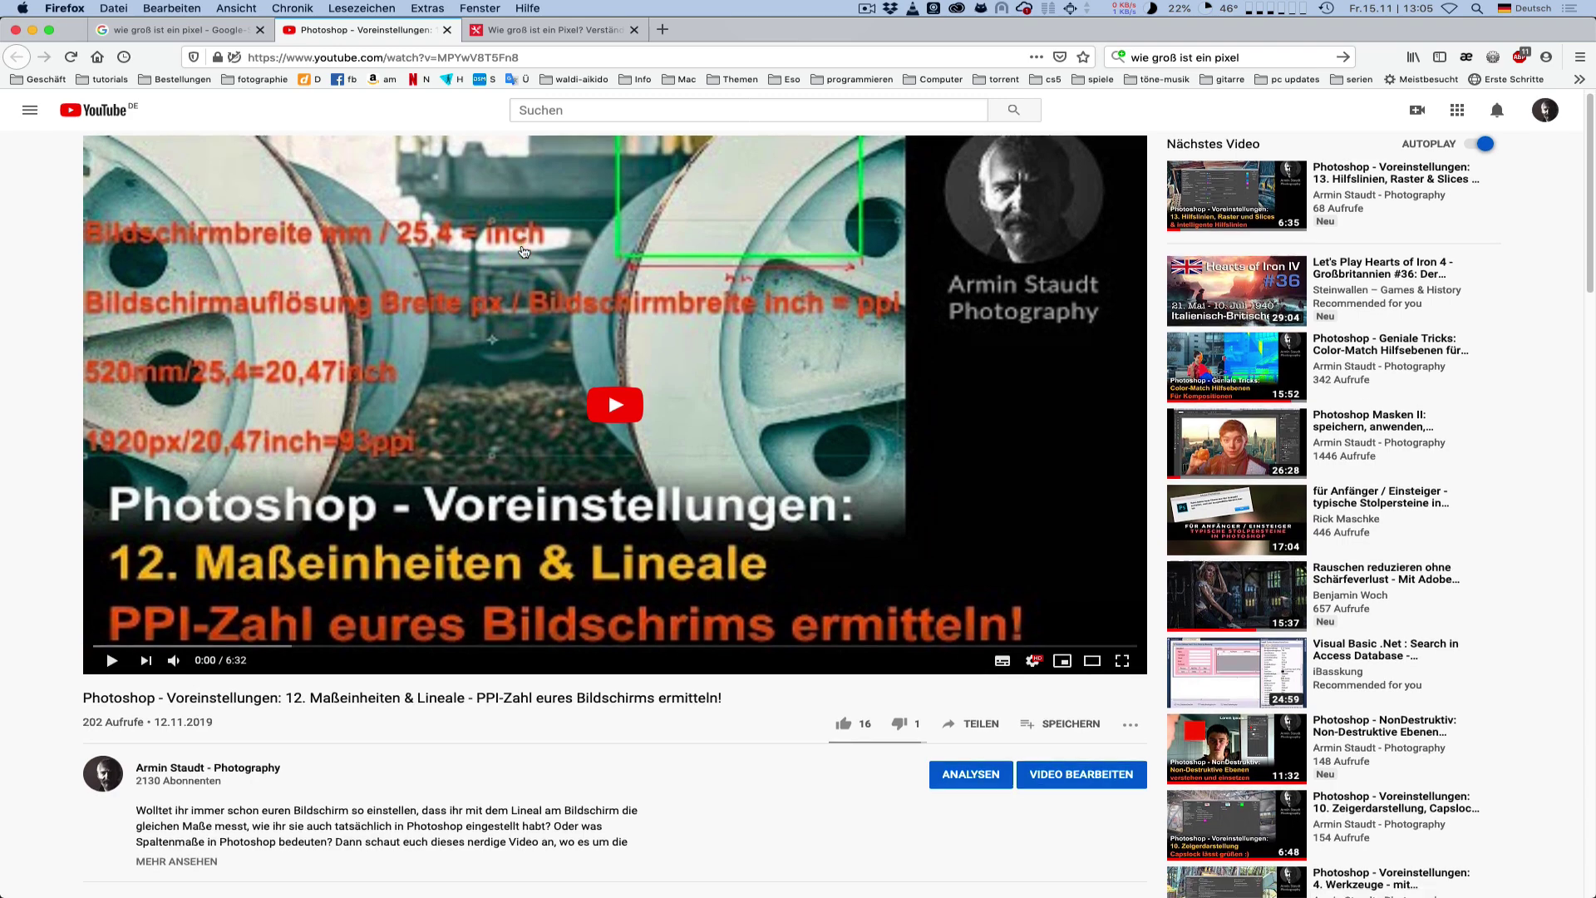
{"action": "scroll", "coordinate": [572, 453], "scroll_direction": "down", "scroll_amount": 2}
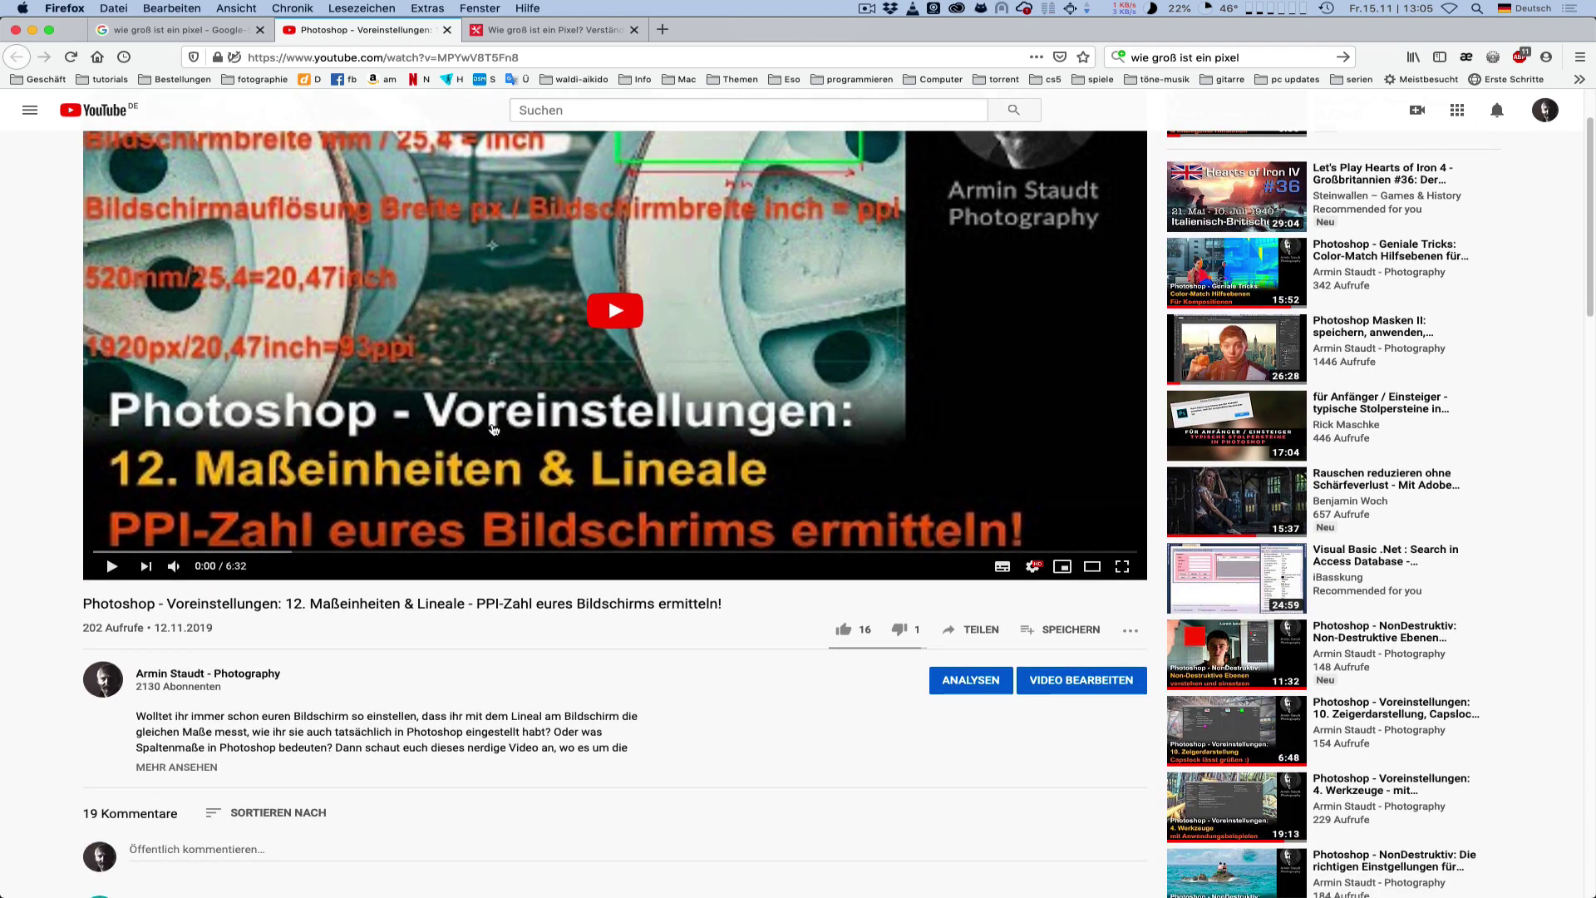
{"action": "scroll", "coordinate": [505, 317], "scroll_direction": "up", "scroll_amount": 3}
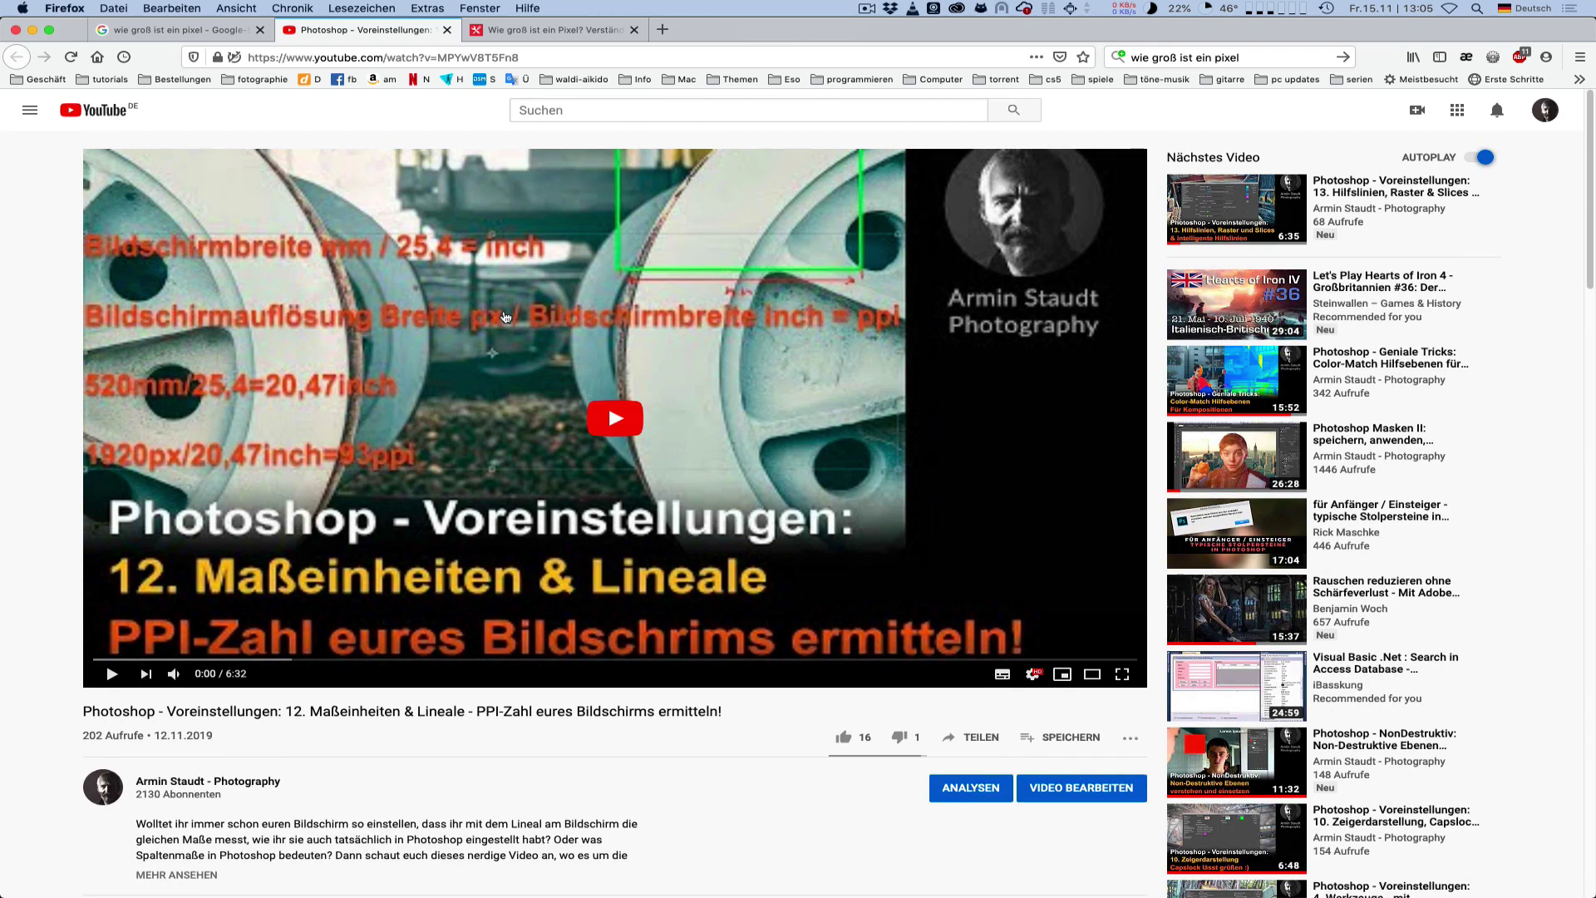
{"action": "scroll", "coordinate": [504, 316], "scroll_direction": "down", "scroll_amount": 5}
{"action": "scroll", "coordinate": [504, 317], "scroll_direction": "down", "scroll_amount": 1}
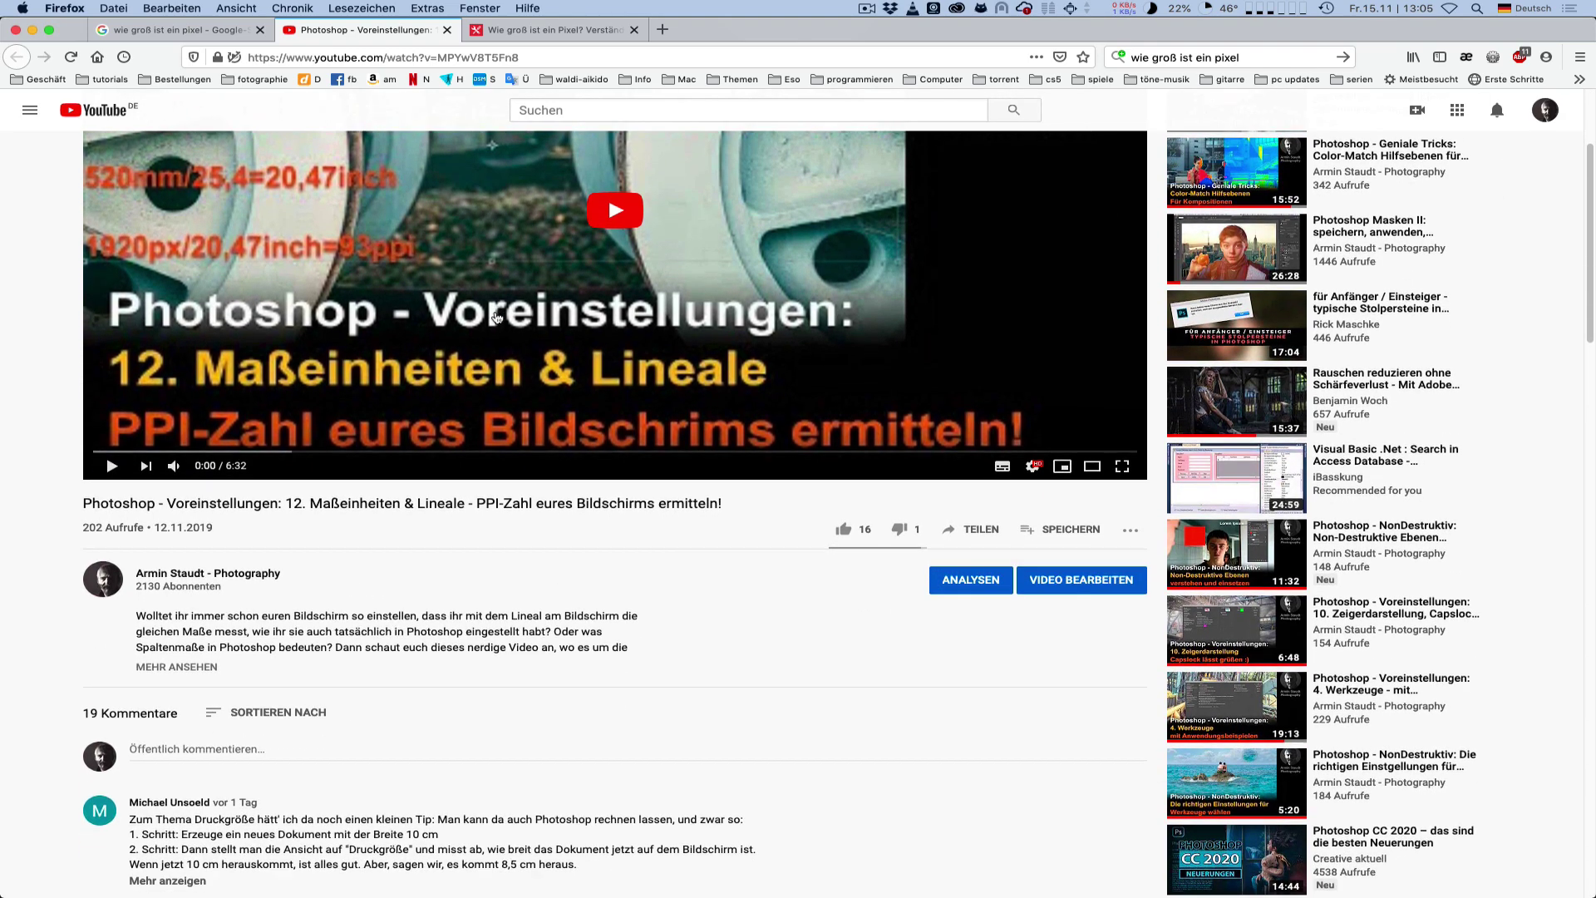
{"action": "scroll", "coordinate": [496, 317], "scroll_direction": "down", "scroll_amount": 5}
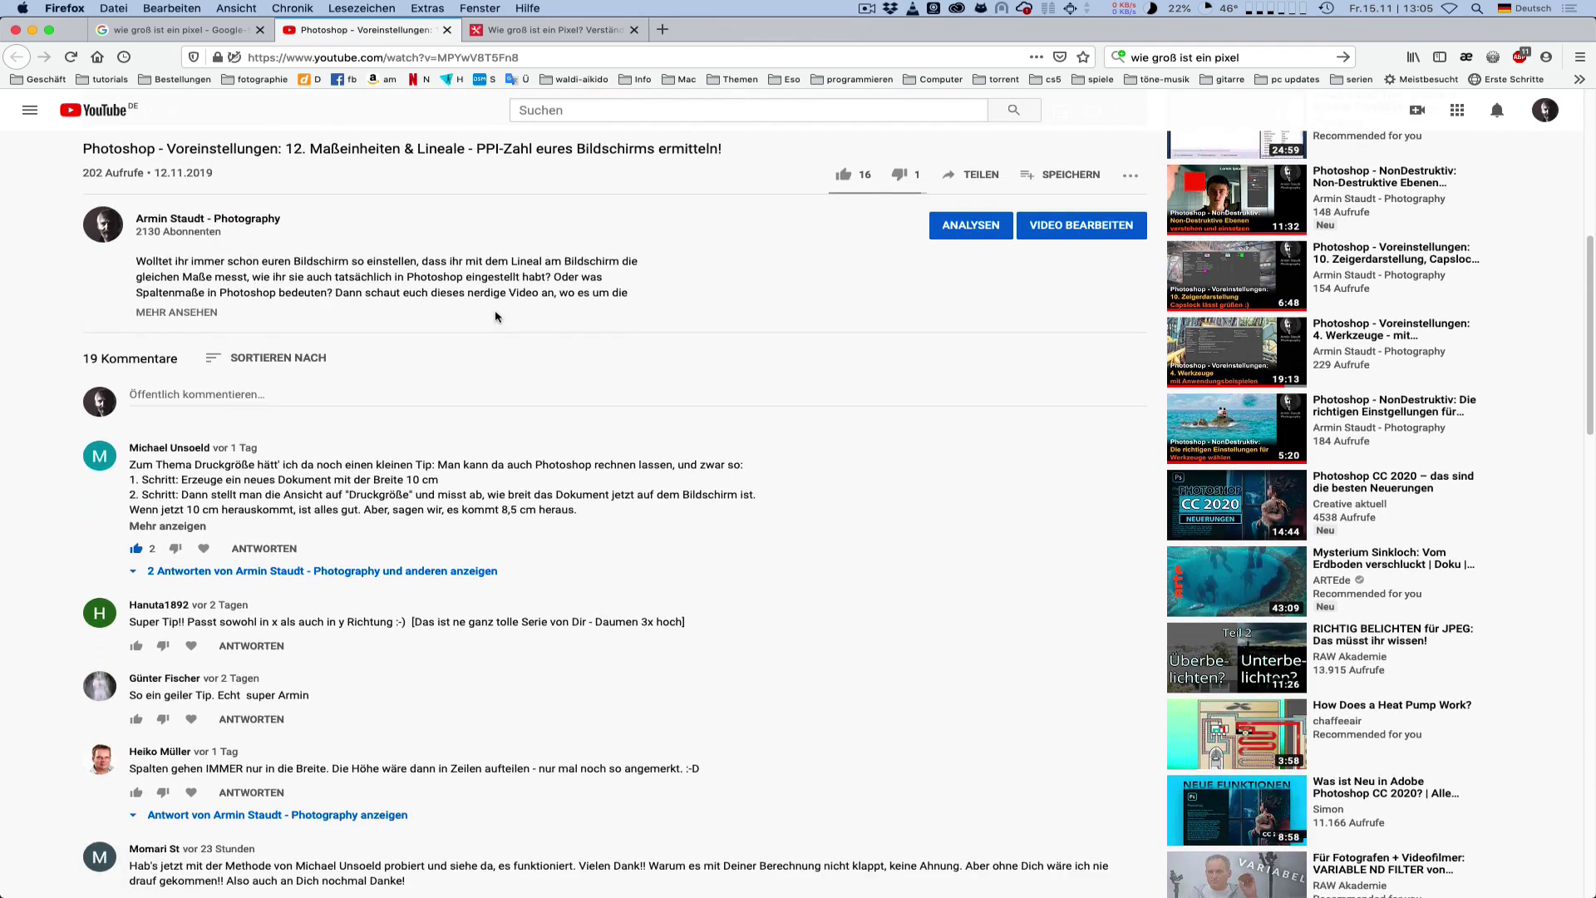
{"action": "scroll", "coordinate": [496, 316], "scroll_direction": "down", "scroll_amount": 6}
{"action": "scroll", "coordinate": [437, 336], "scroll_direction": "down", "scroll_amount": 4}
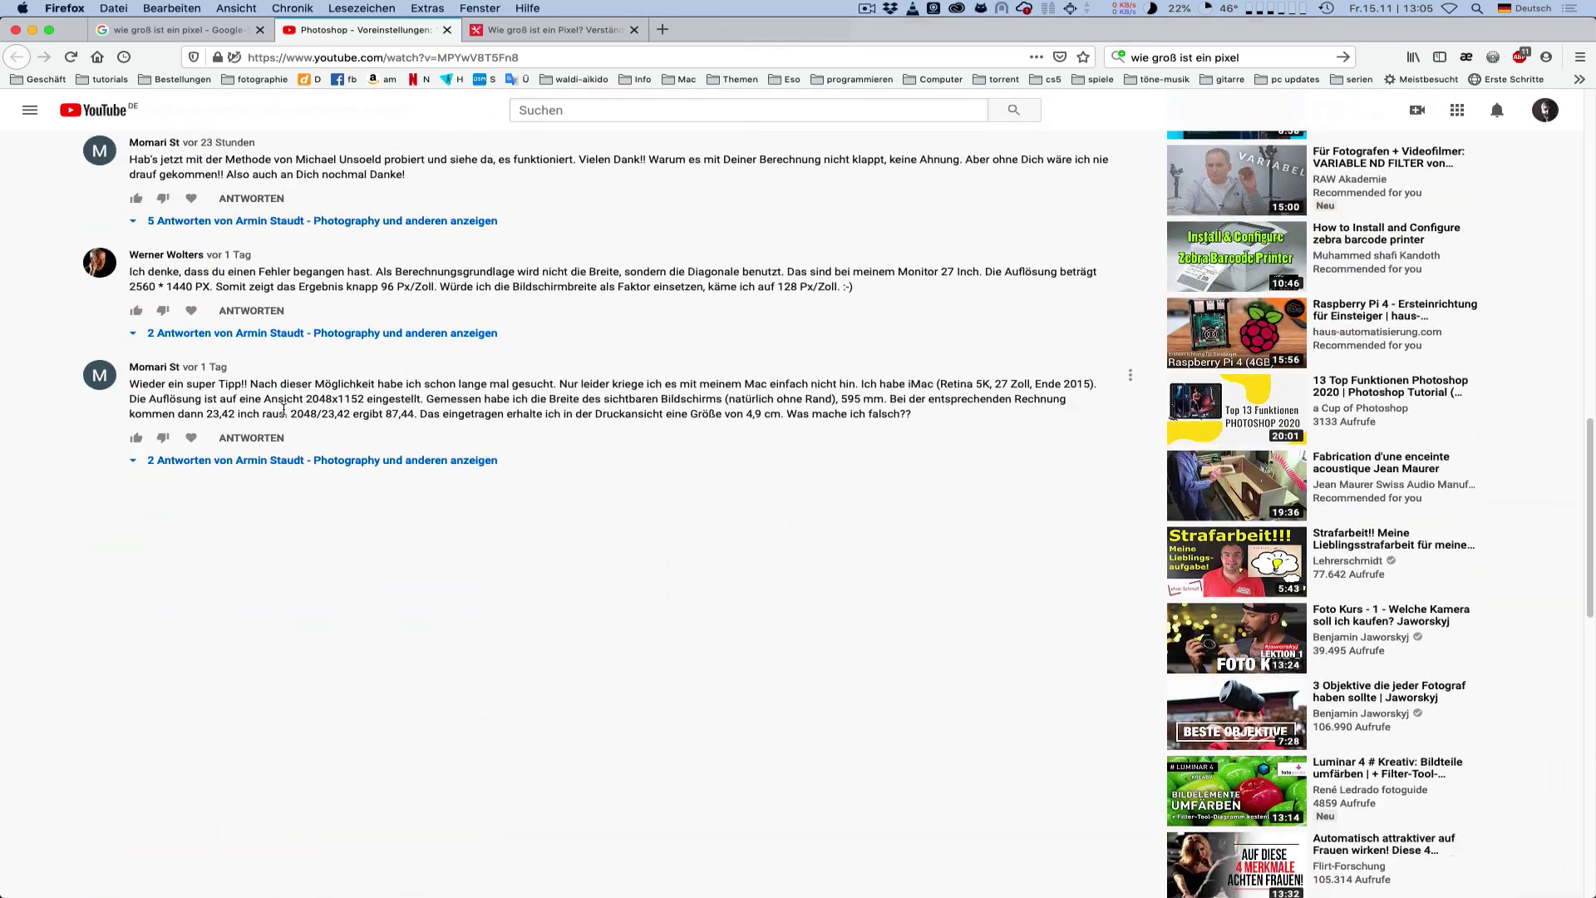
{"action": "scroll", "coordinate": [284, 409], "scroll_direction": "up", "scroll_amount": 4}
{"action": "scroll", "coordinate": [324, 395], "scroll_direction": "up", "scroll_amount": 4}
{"action": "scroll", "coordinate": [358, 381], "scroll_direction": "up", "scroll_amount": 2}
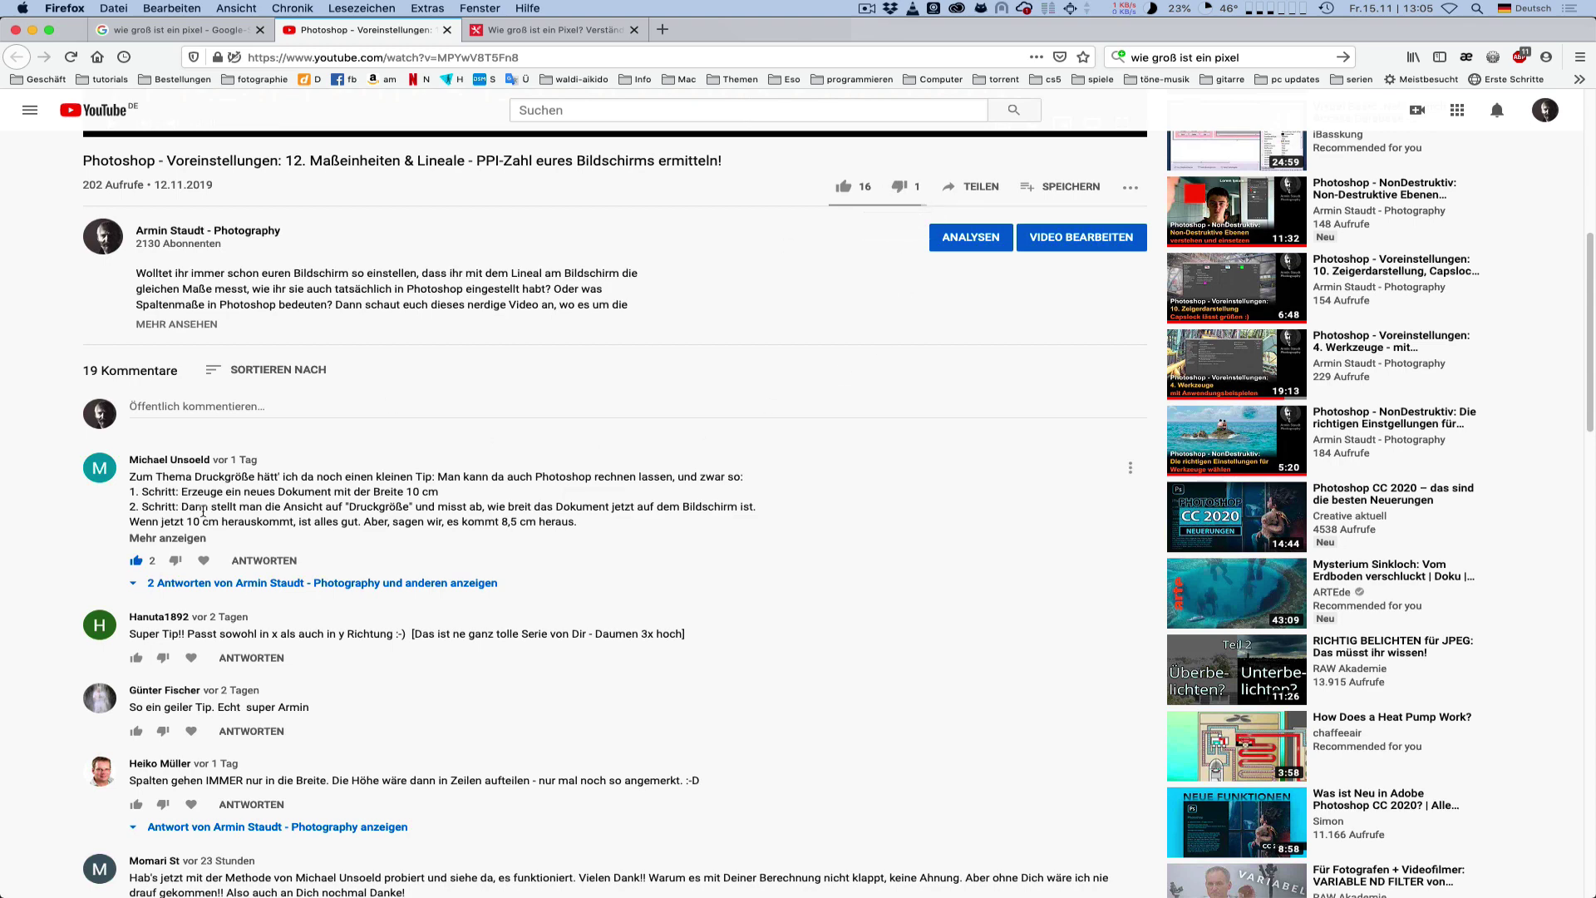
{"action": "scroll", "coordinate": [159, 514], "scroll_direction": "down", "scroll_amount": 1}
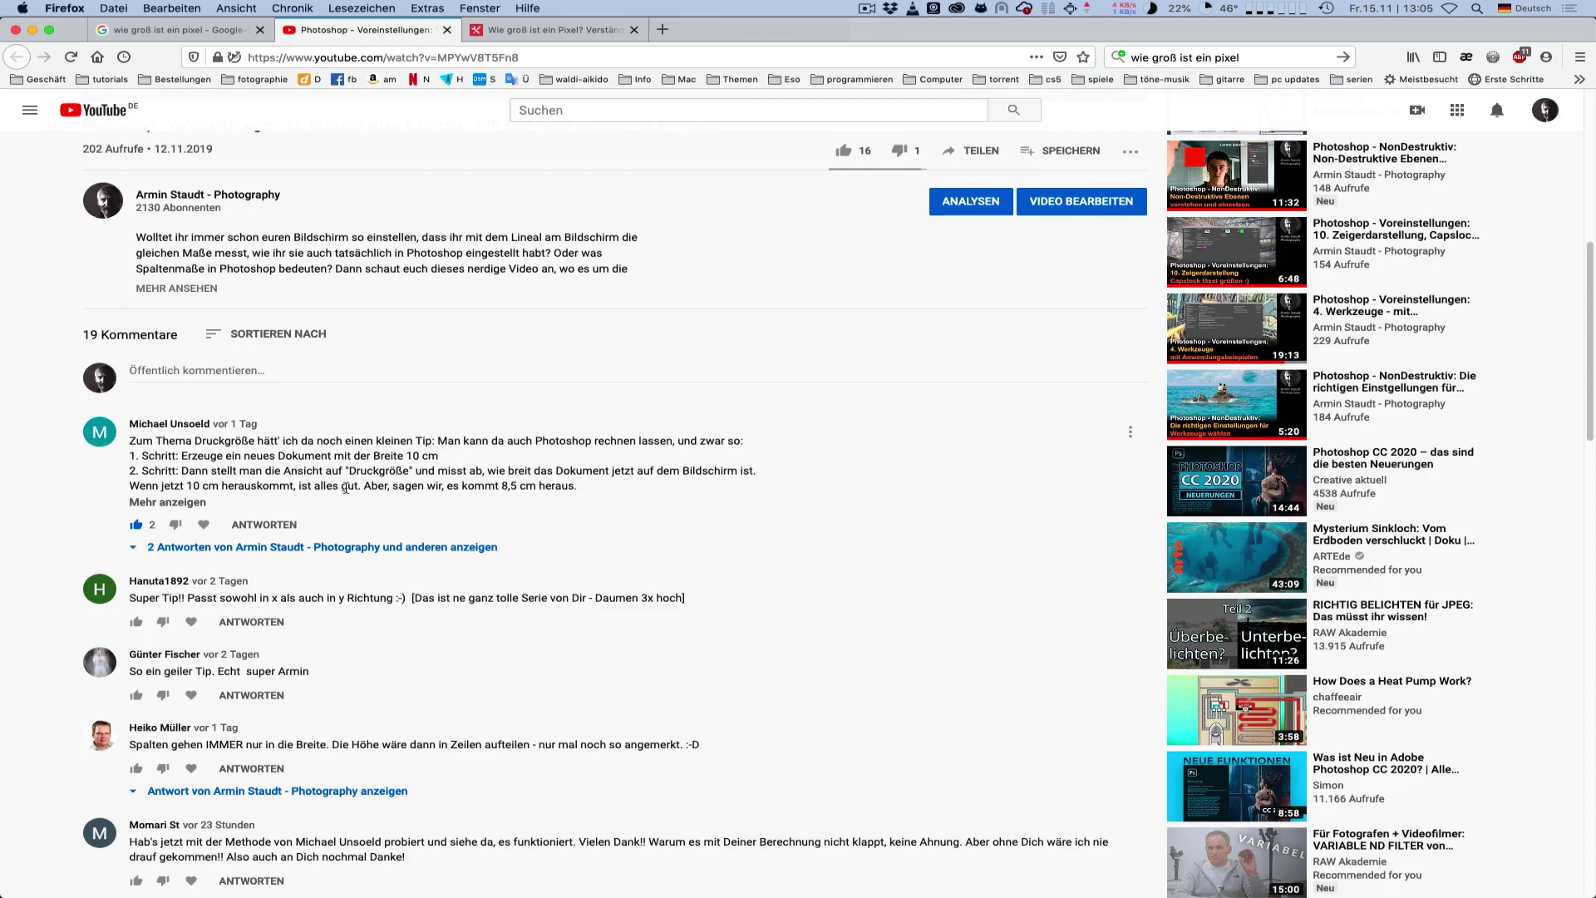
{"action": "scroll", "coordinate": [333, 478], "scroll_direction": "up", "scroll_amount": 10}
{"action": "scroll", "coordinate": [384, 486], "scroll_direction": "down", "scroll_amount": 5}
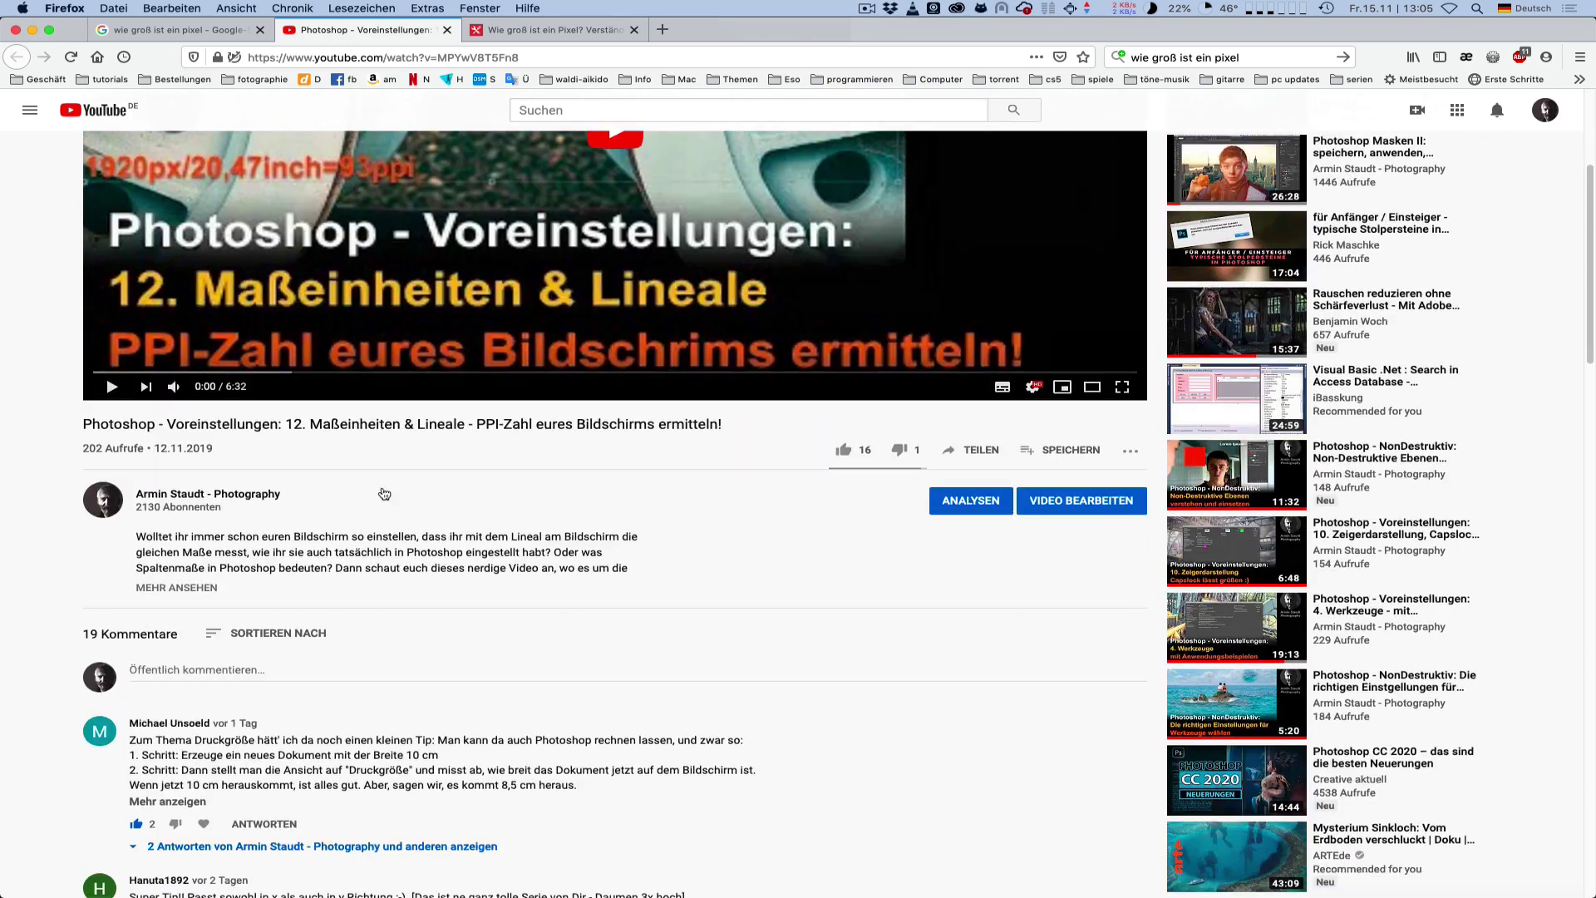
{"action": "scroll", "coordinate": [384, 492], "scroll_direction": "down", "scroll_amount": 3}
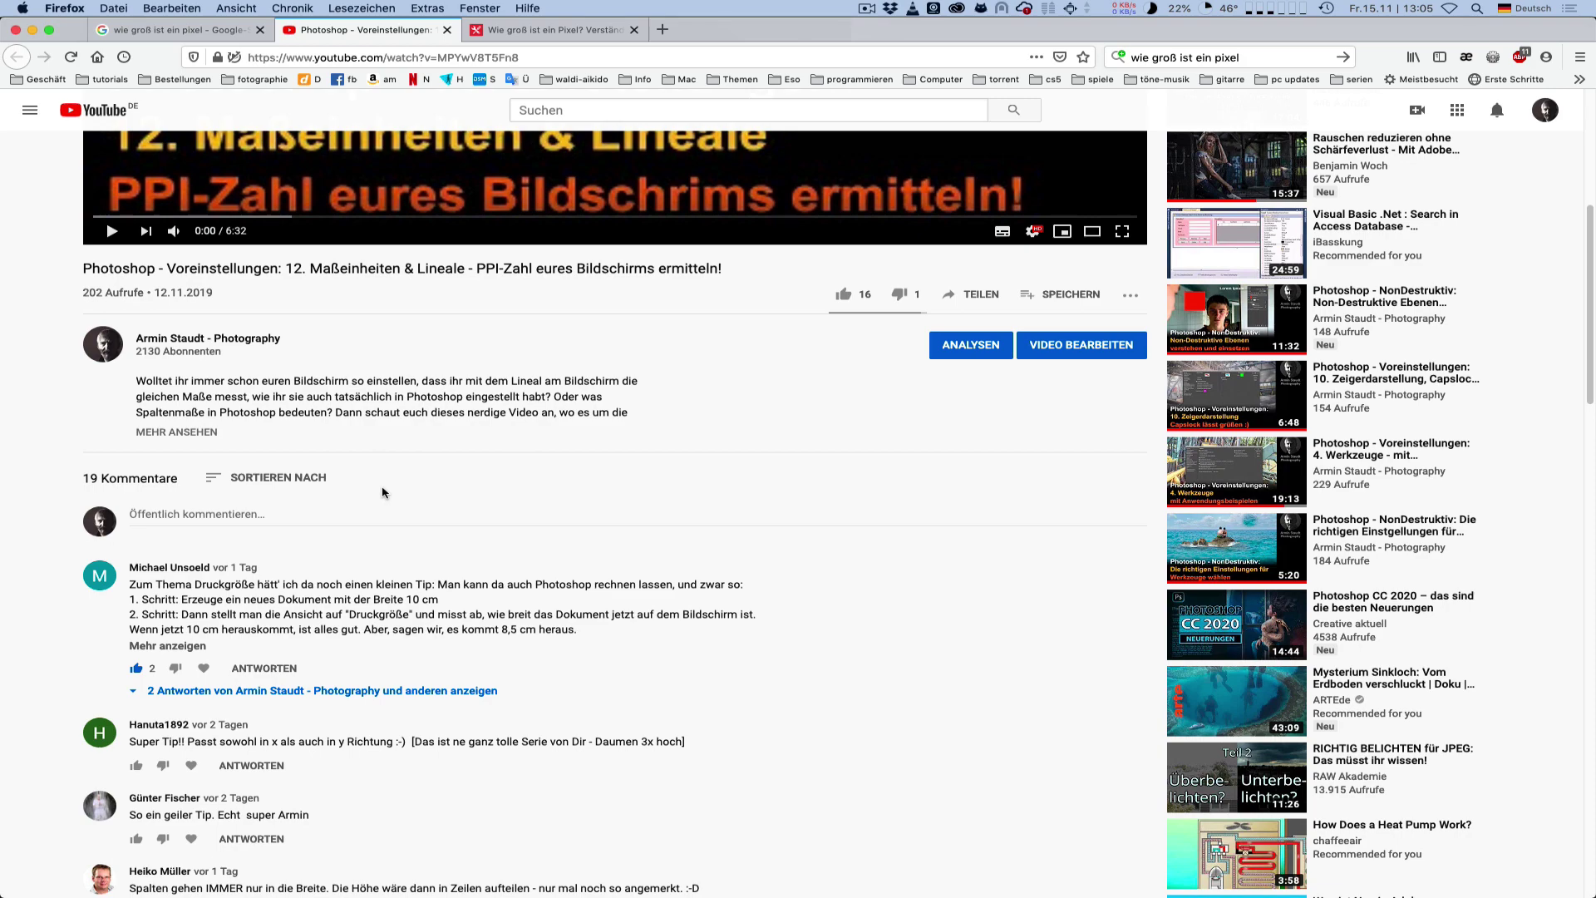
{"action": "scroll", "coordinate": [383, 492], "scroll_direction": "down", "scroll_amount": 5}
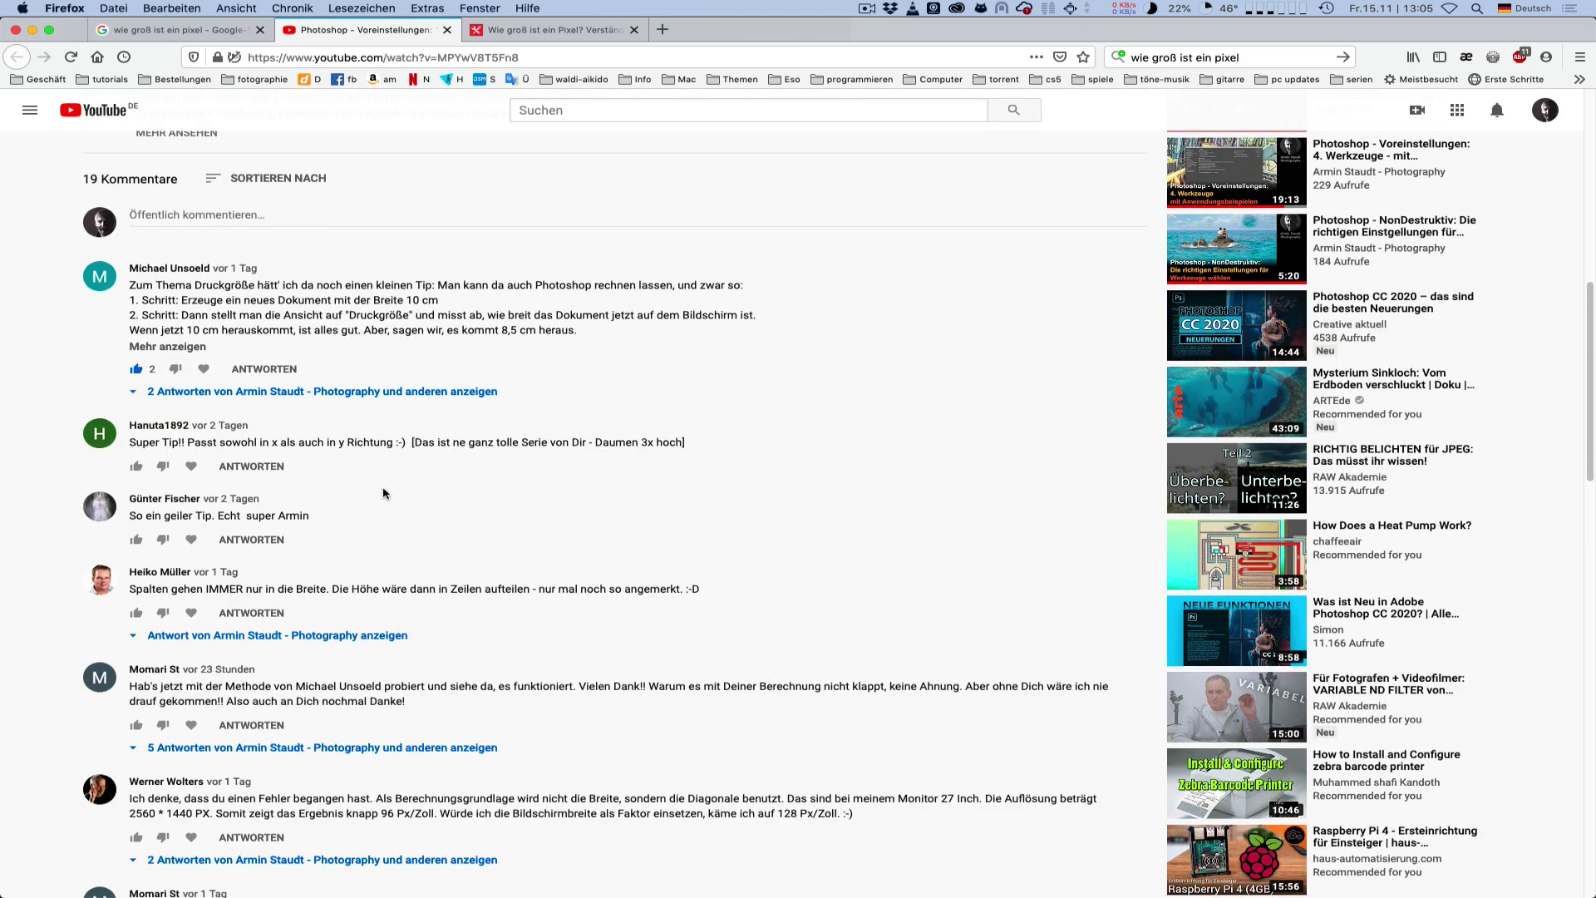
{"action": "scroll", "coordinate": [382, 492], "scroll_direction": "down", "scroll_amount": 5}
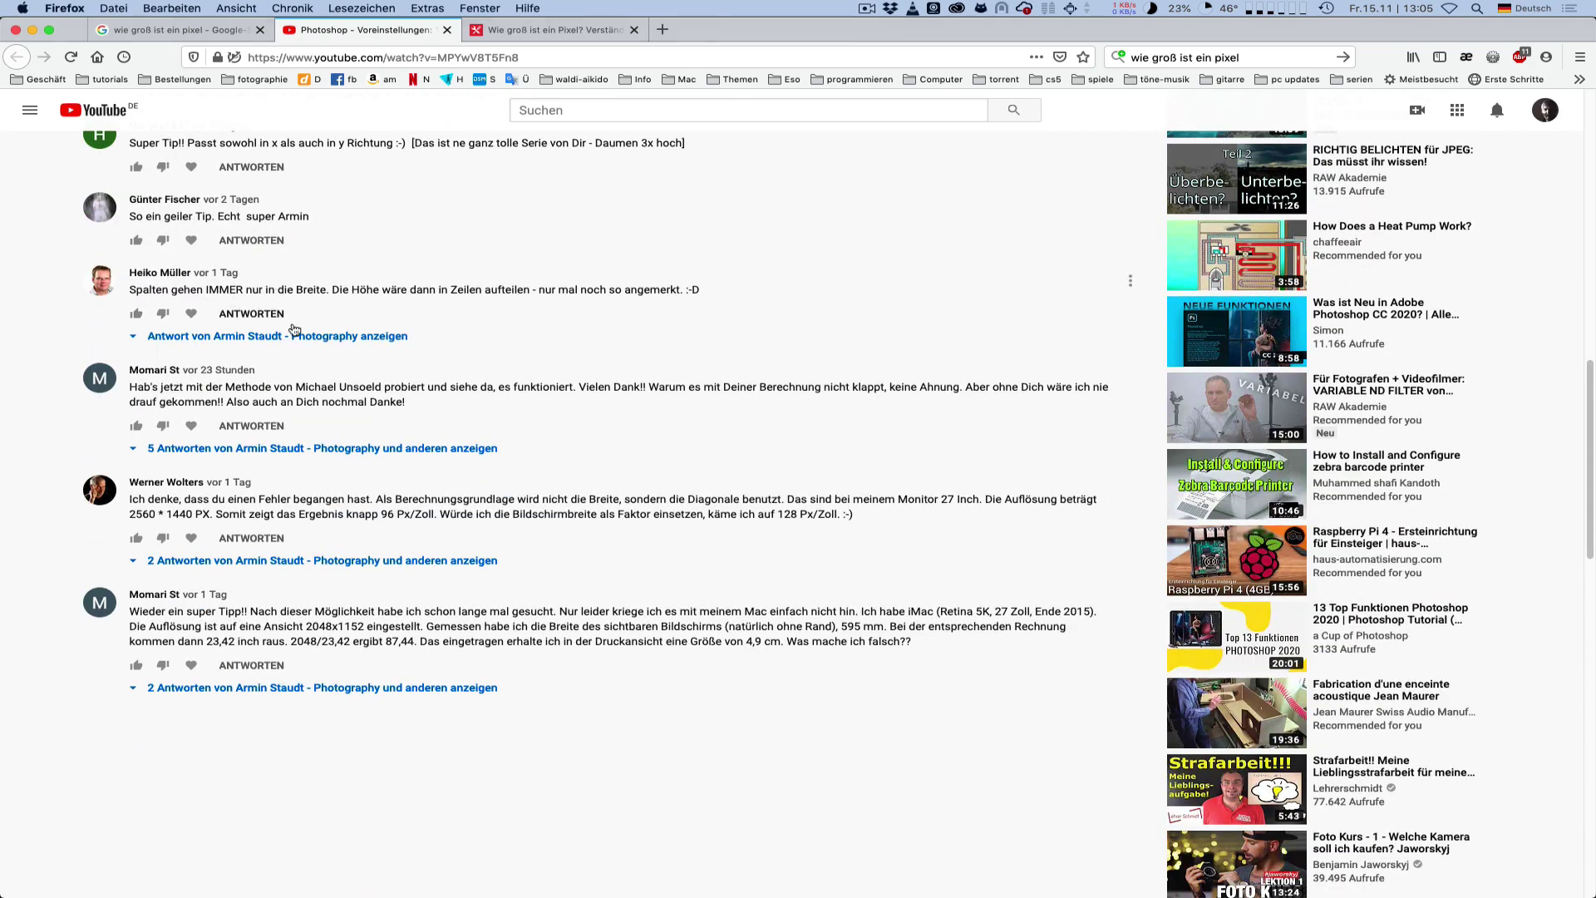
{"action": "scroll", "coordinate": [292, 339], "scroll_direction": "up", "scroll_amount": 1}
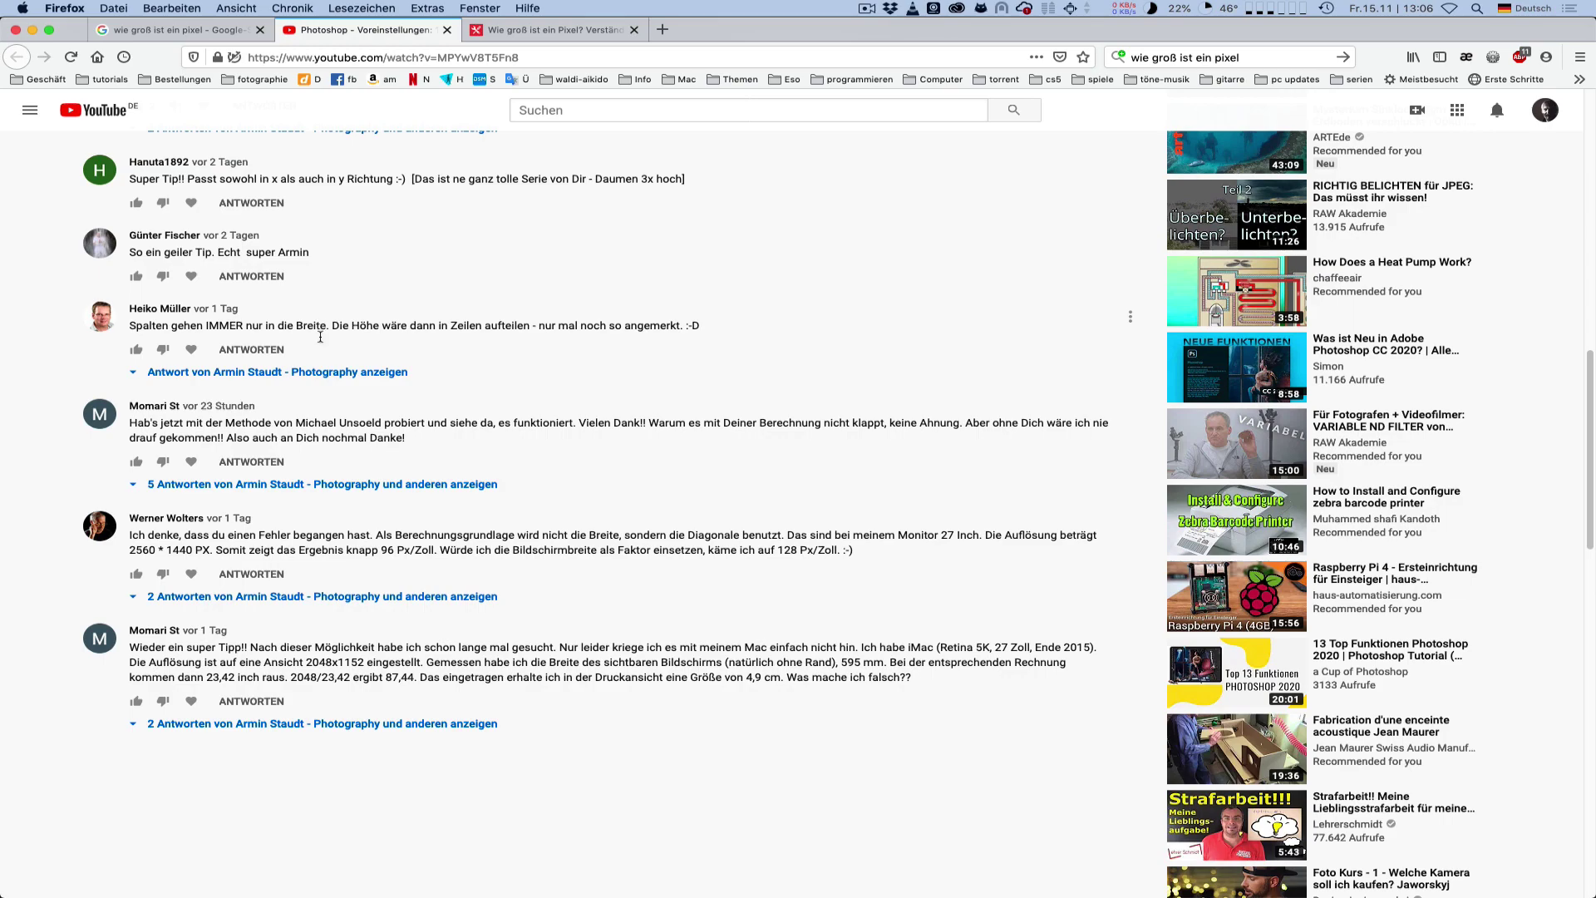
{"action": "scroll", "coordinate": [399, 382], "scroll_direction": "up", "scroll_amount": 10}
{"action": "scroll", "coordinate": [403, 377], "scroll_direction": "down", "scroll_amount": 4}
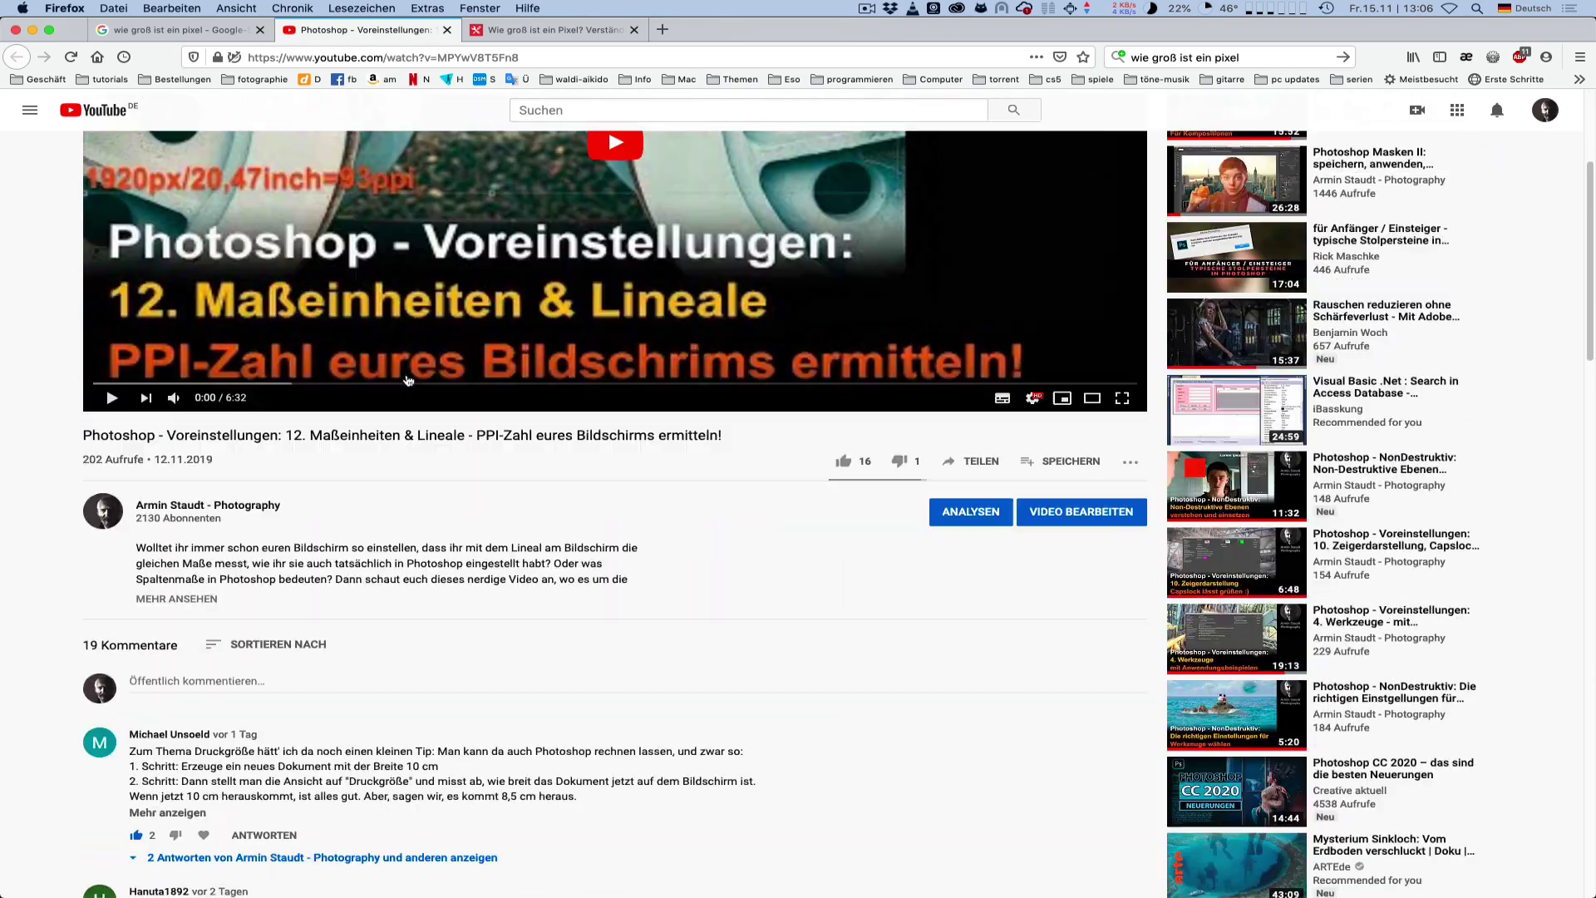
{"action": "scroll", "coordinate": [403, 377], "scroll_direction": "down", "scroll_amount": 4}
{"action": "scroll", "coordinate": [403, 377], "scroll_direction": "down", "scroll_amount": 1}
{"action": "scroll", "coordinate": [462, 449], "scroll_direction": "down", "scroll_amount": 2}
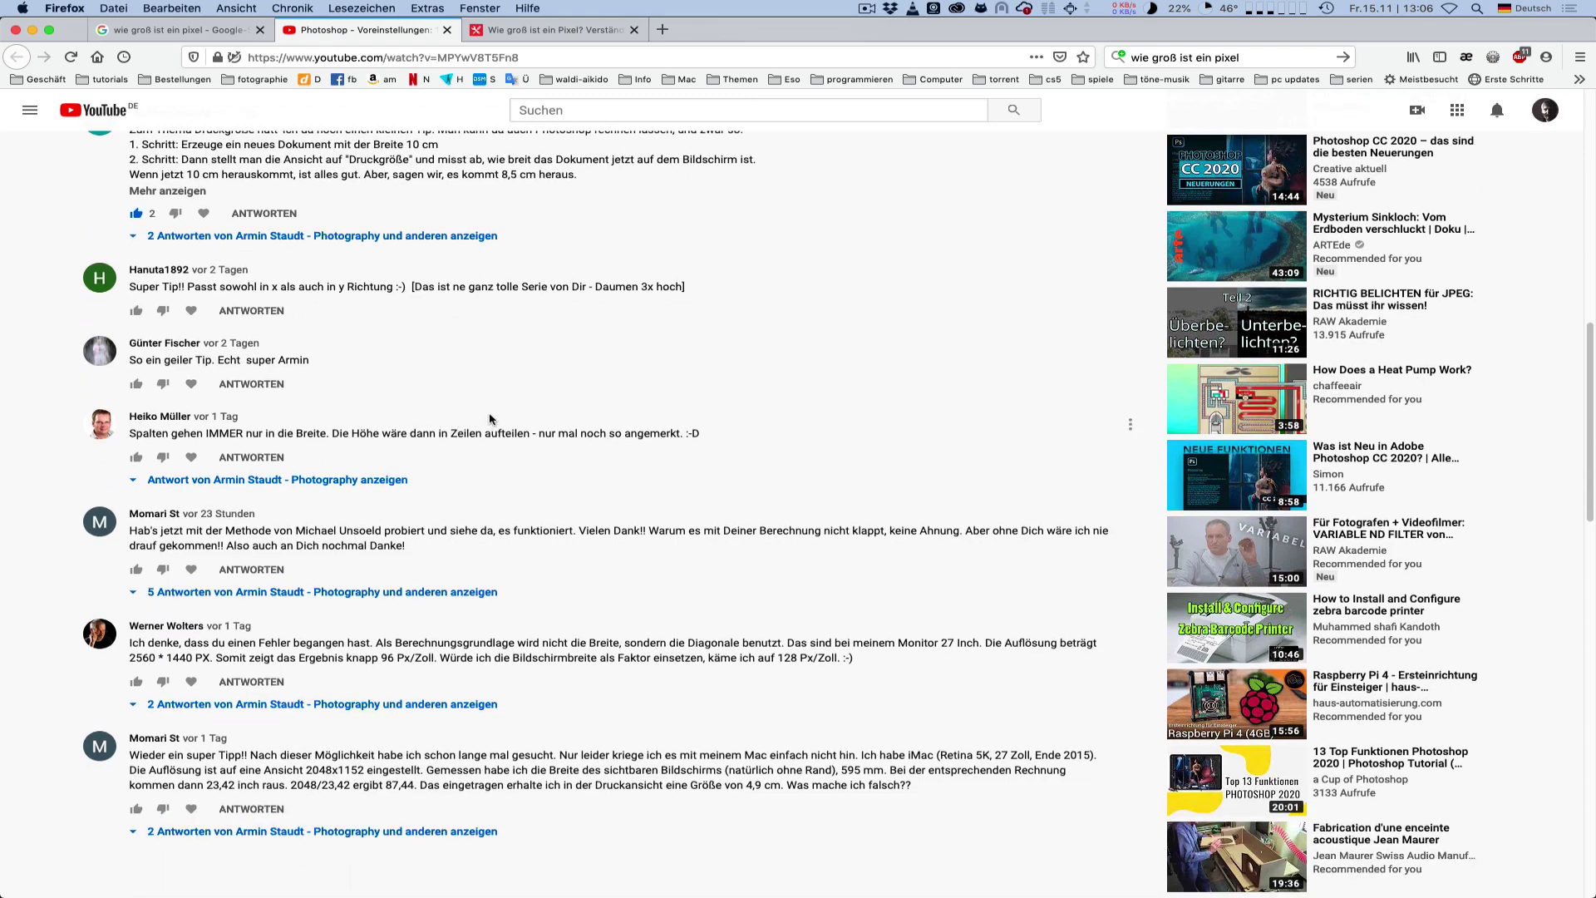
{"action": "scroll", "coordinate": [489, 420], "scroll_direction": "up", "scroll_amount": 11}
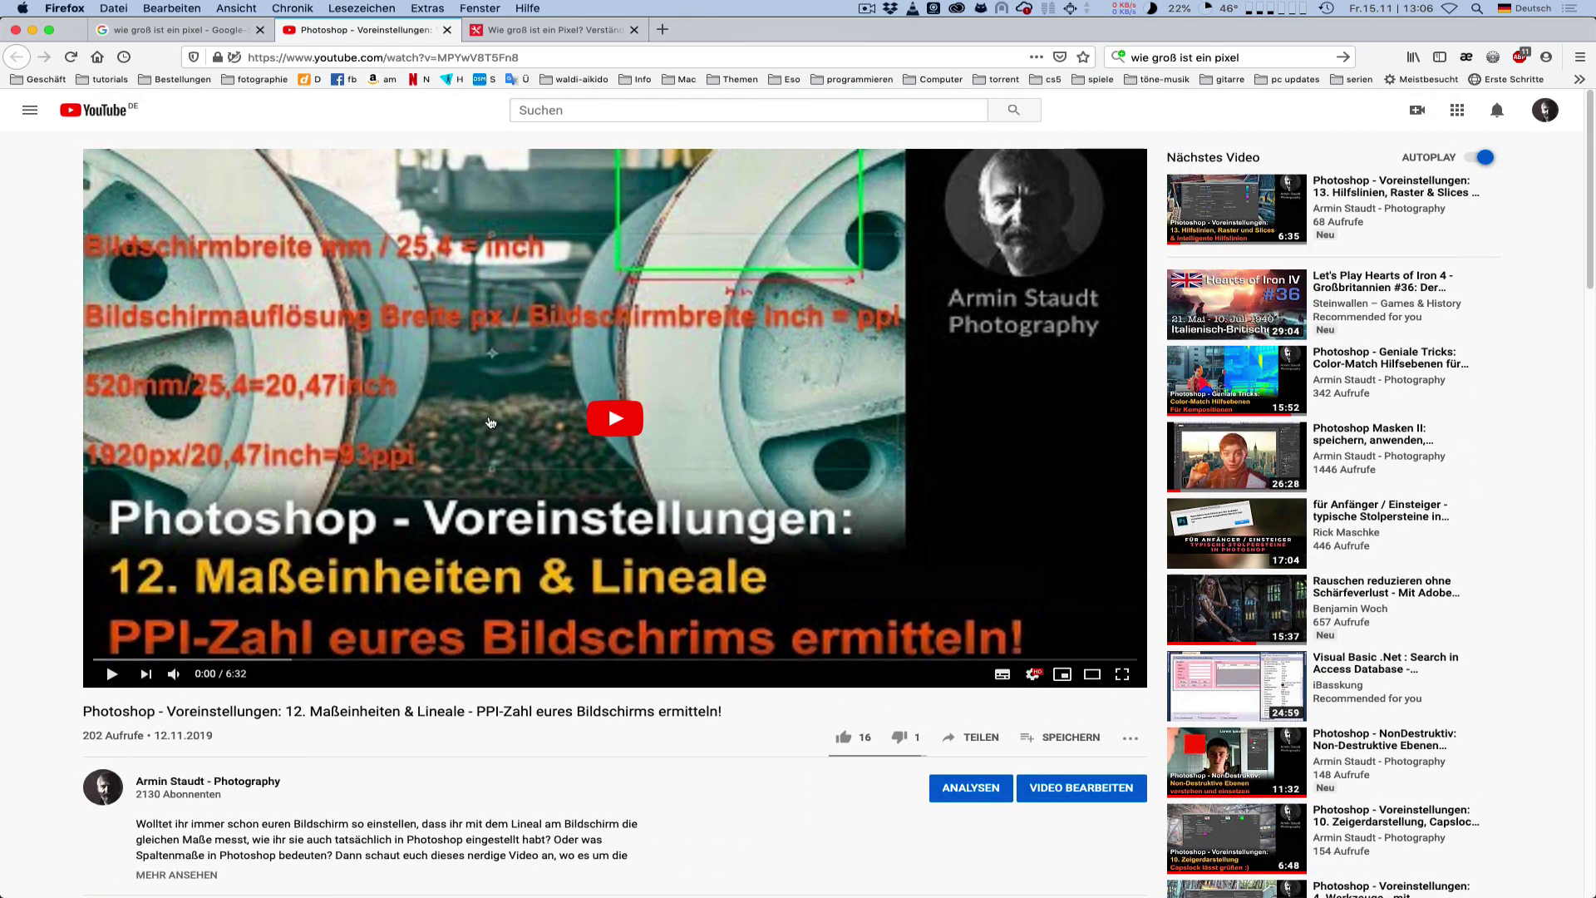